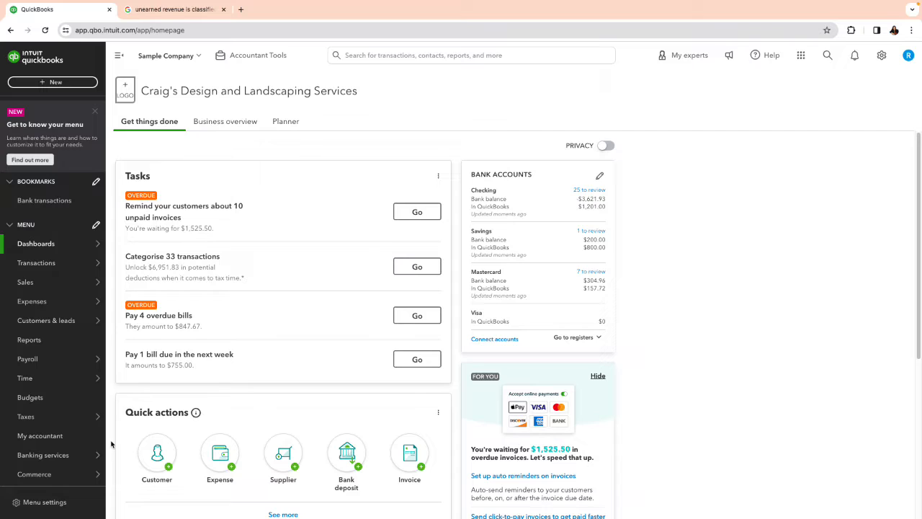
# Step: Open the company's chart of accounts
pyautogui.moveTo(40, 263)
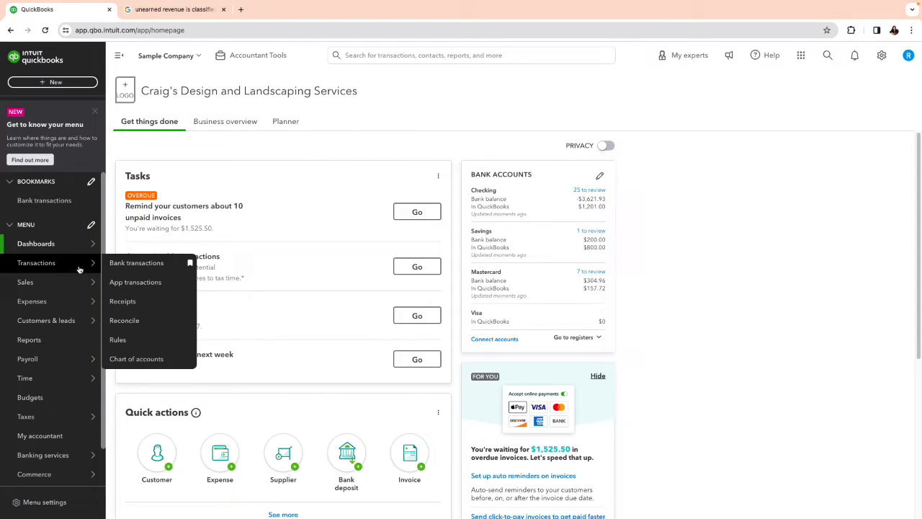
pyautogui.click(132, 360)
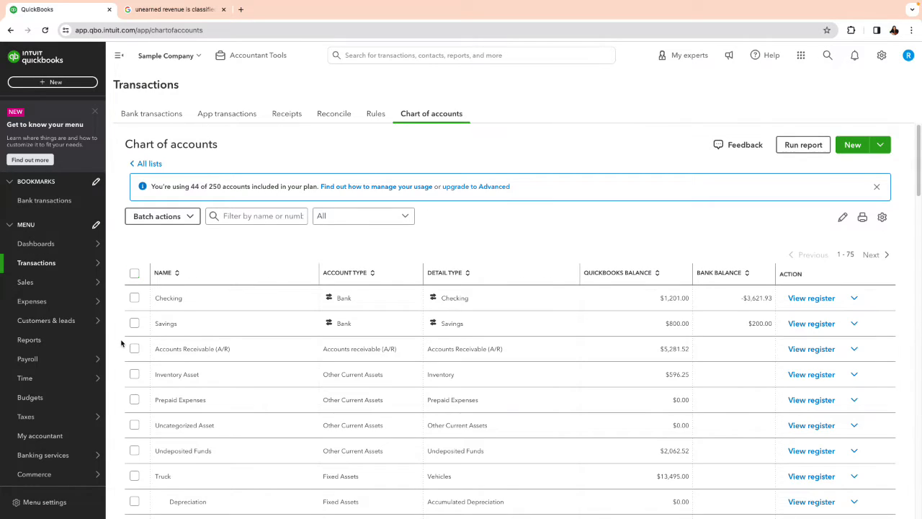
pyautogui.moveTo(79, 267)
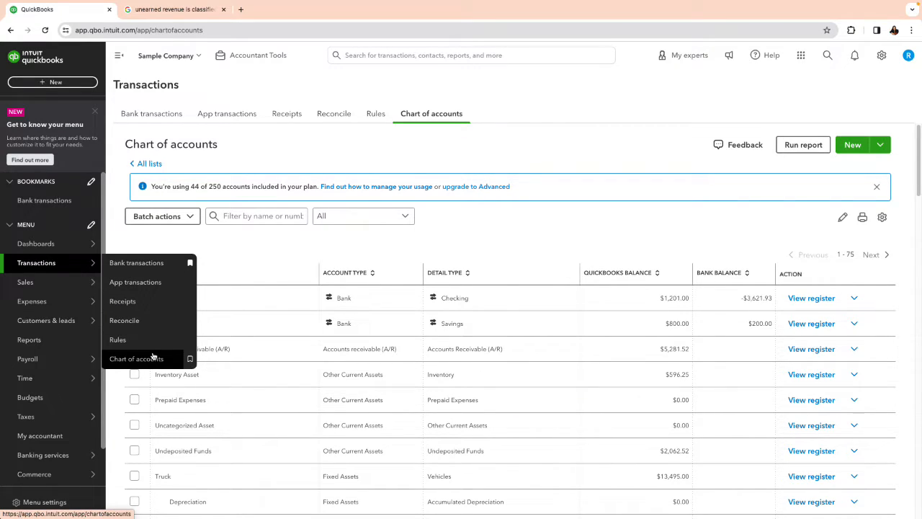
pyautogui.moveTo(66, 455)
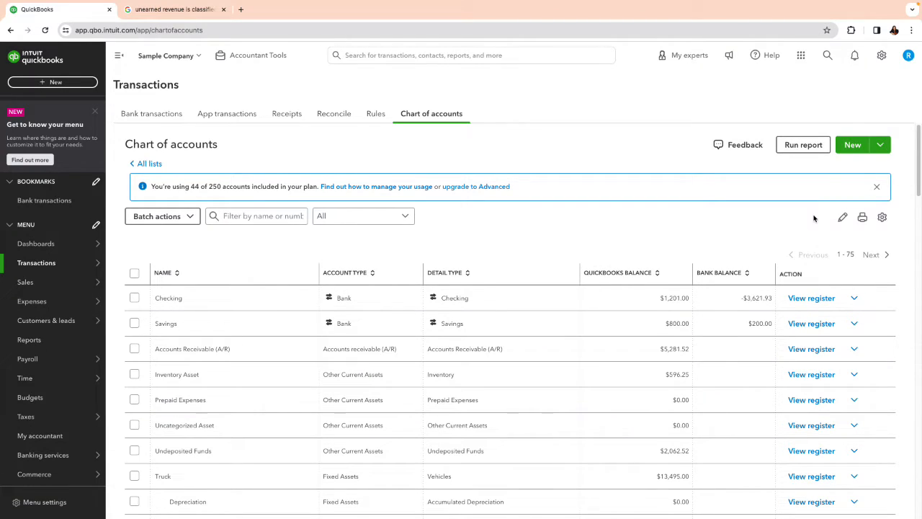
# Step: Start a new liability account under Other Current Liabilities with Deferred Revenue as its tax form section
pyautogui.click(852, 146)
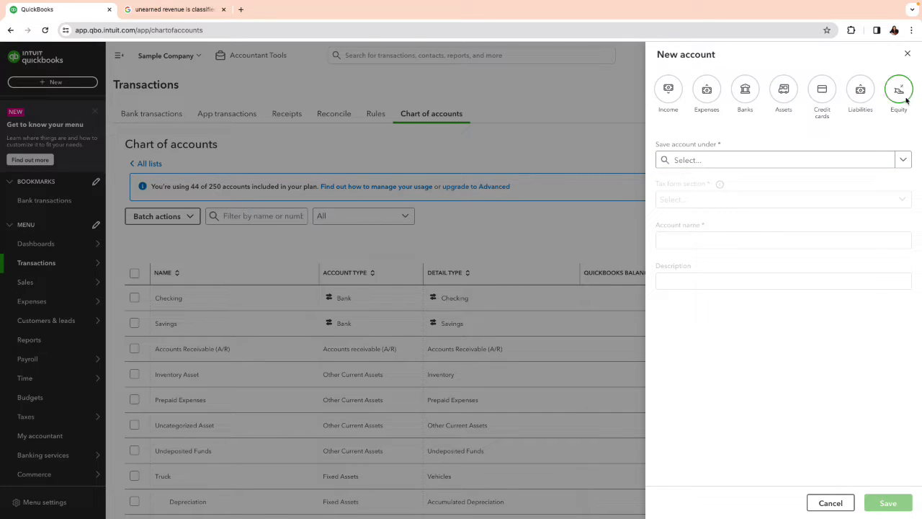
pyautogui.click(867, 94)
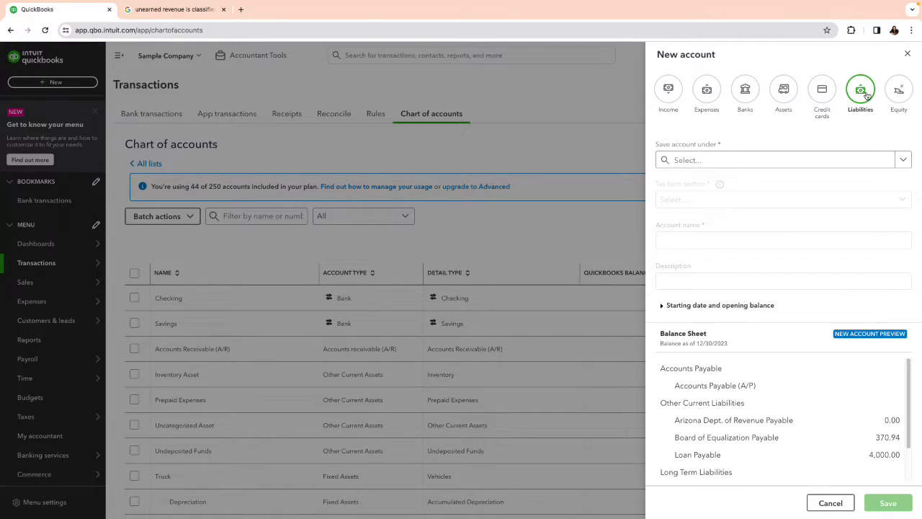
pyautogui.click(900, 161)
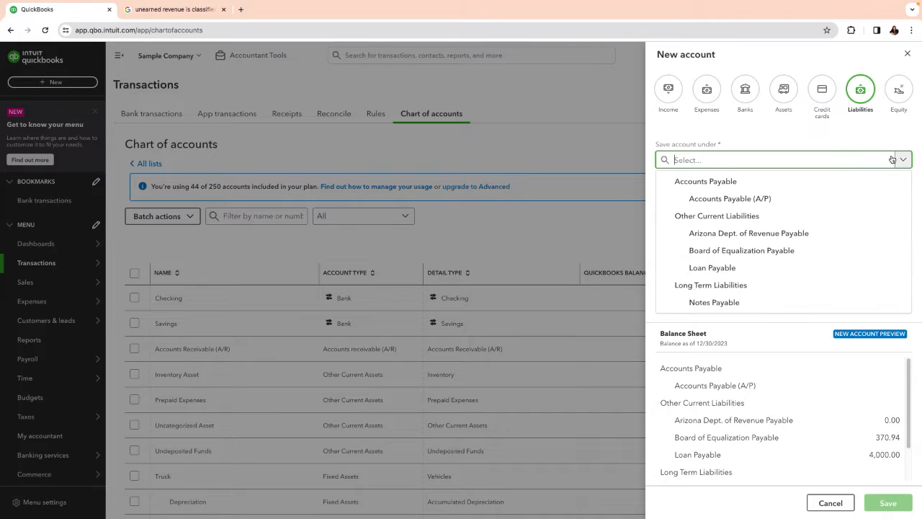
pyautogui.click(787, 222)
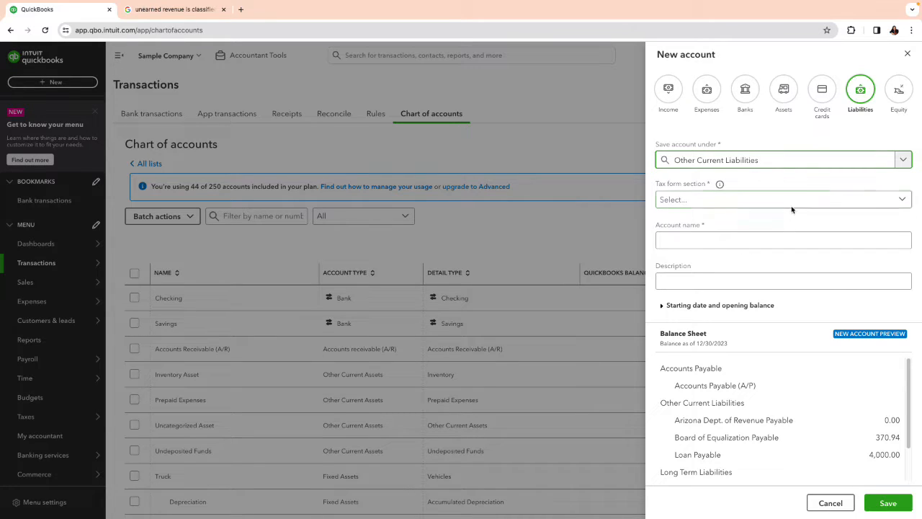
pyautogui.click(794, 202)
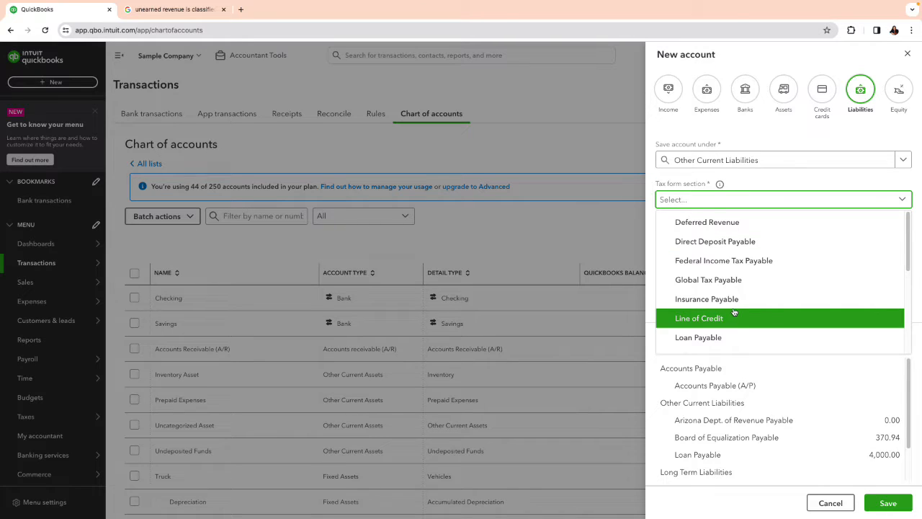
pyautogui.click(749, 230)
# Step: Name the new account Deferred Revenue and save it
pyautogui.click(739, 243)
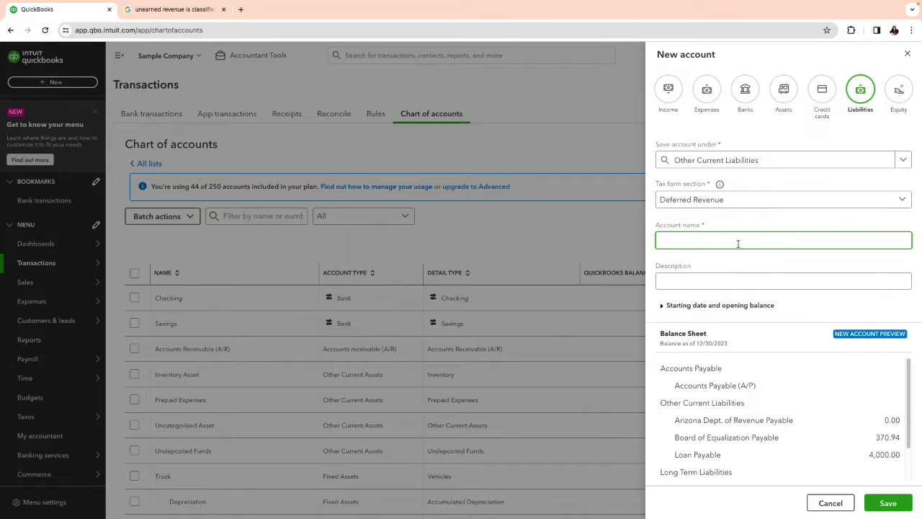
pyautogui.write('Deff')
pyautogui.press('BackSpace')
pyautogui.write('erred')
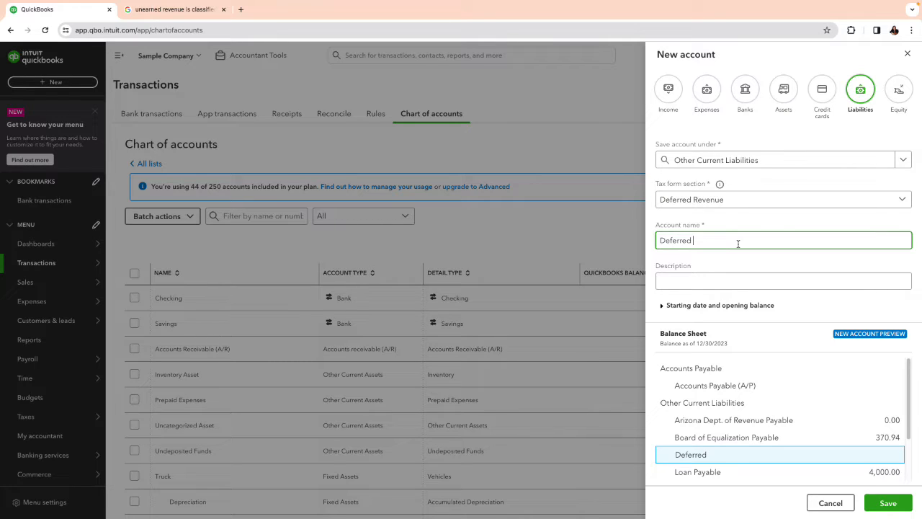
pyautogui.write(' Revenue')
pyautogui.click(883, 504)
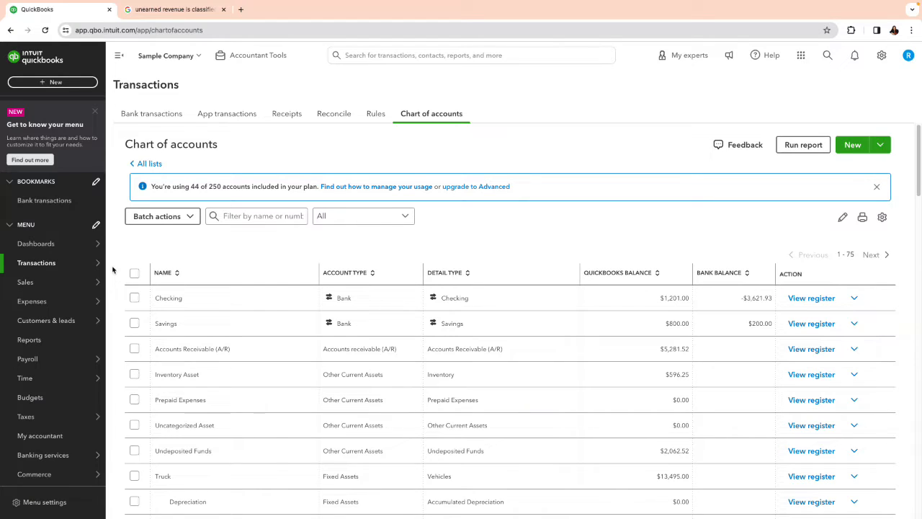
# Step: Open the bank transactions for review and dismiss the bank connection message
pyautogui.moveTo(67, 265)
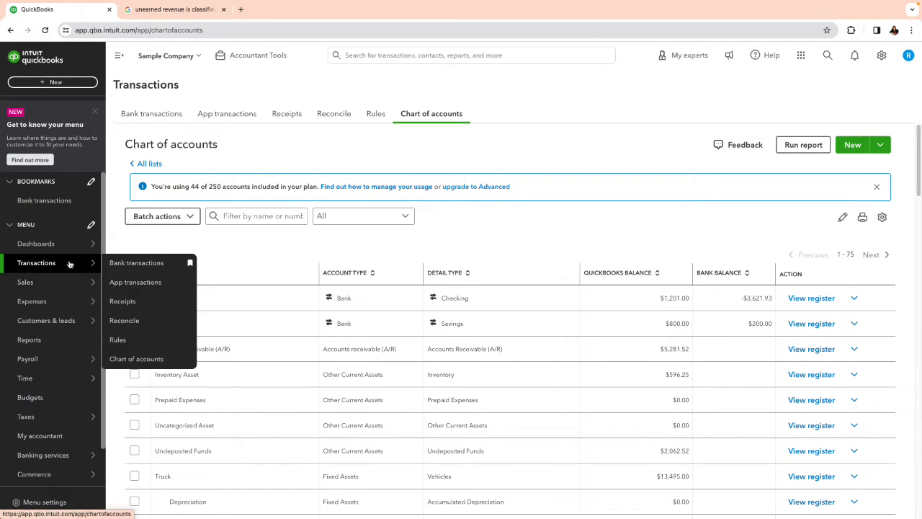
pyautogui.click(127, 264)
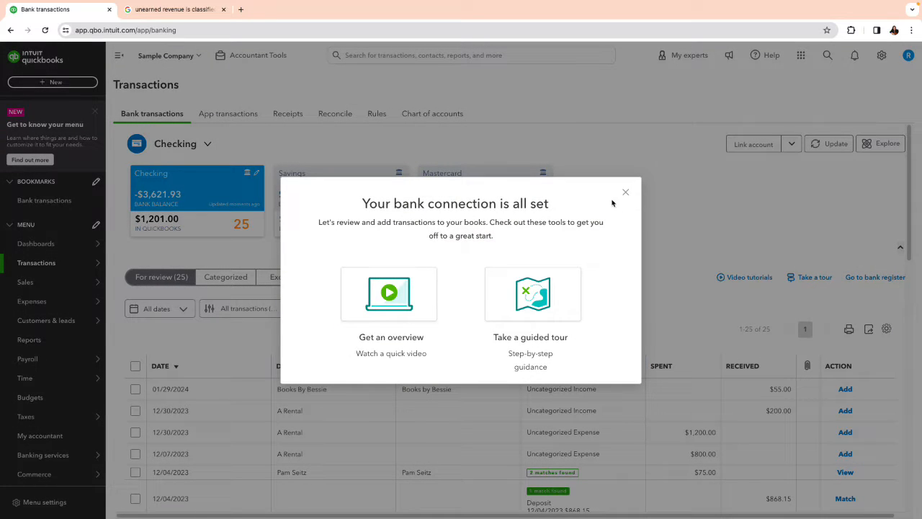
pyautogui.click(627, 194)
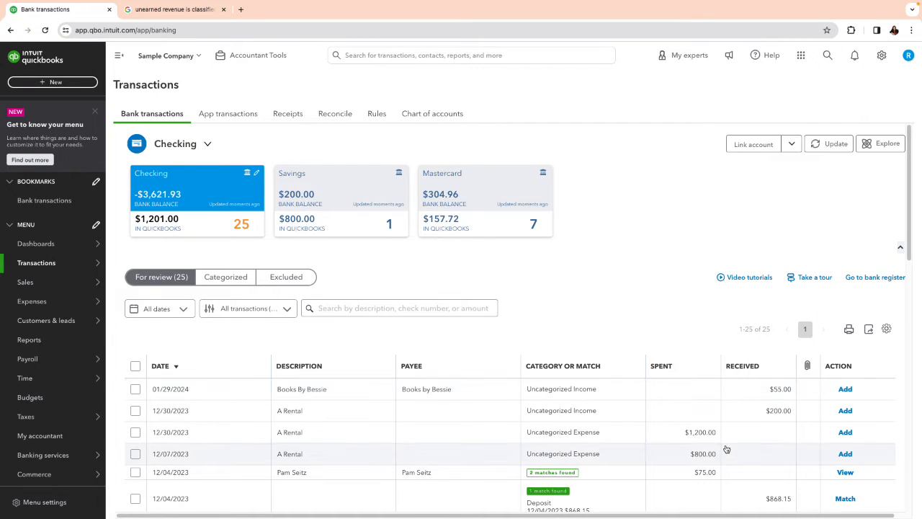
# Step: Categorize the 01/29/2024 Books by Bessie deposit of $55.00 to the Deferred Revenue account and add it to the books
pyautogui.click(790, 391)
pyautogui.scroll(-1, 541, 398)
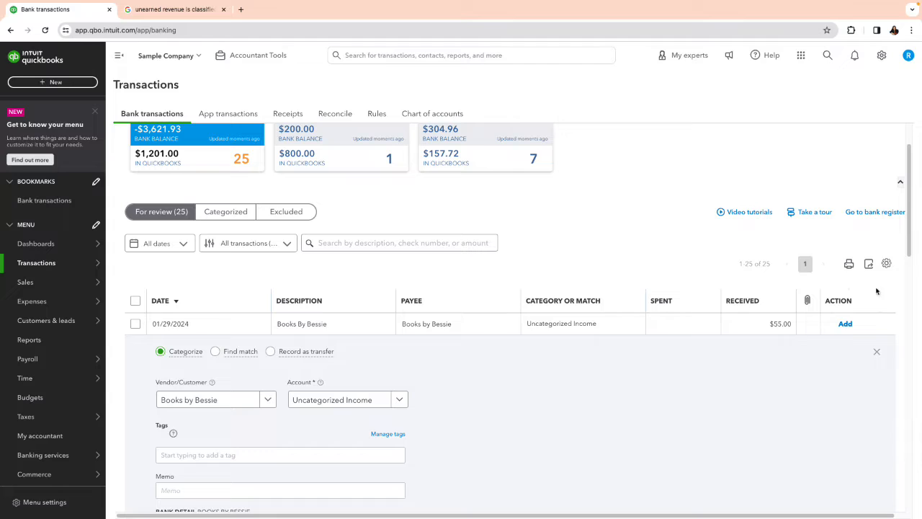
pyautogui.click(211, 406)
pyautogui.click(326, 400)
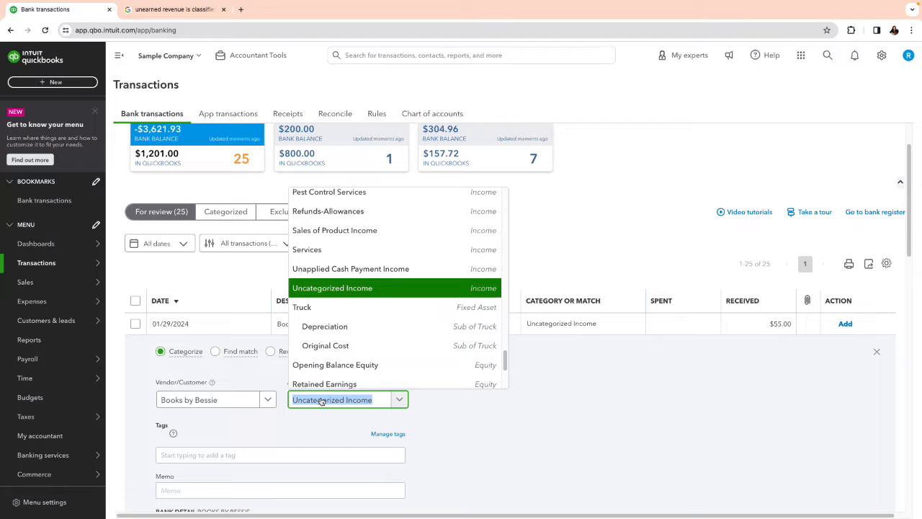
pyautogui.press('BackSpace')
pyautogui.write('defe')
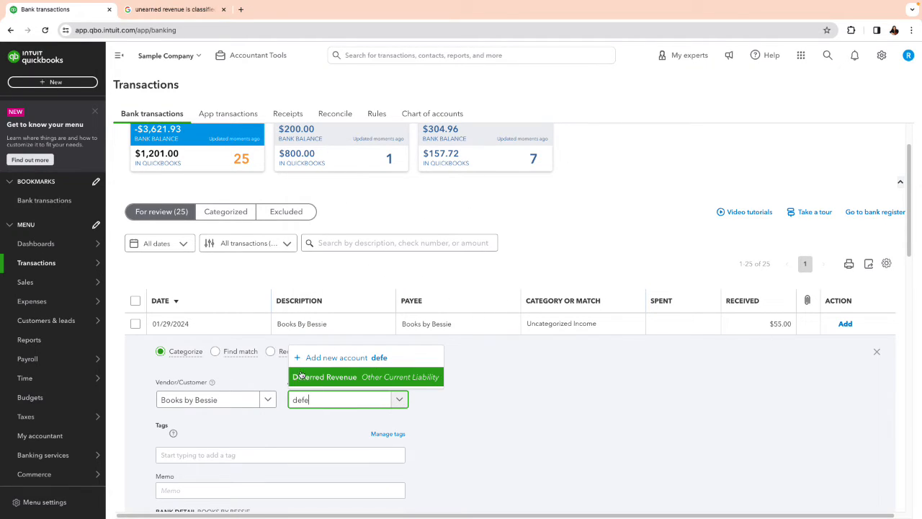
pyautogui.click(303, 376)
pyautogui.scroll(-2, 611, 393)
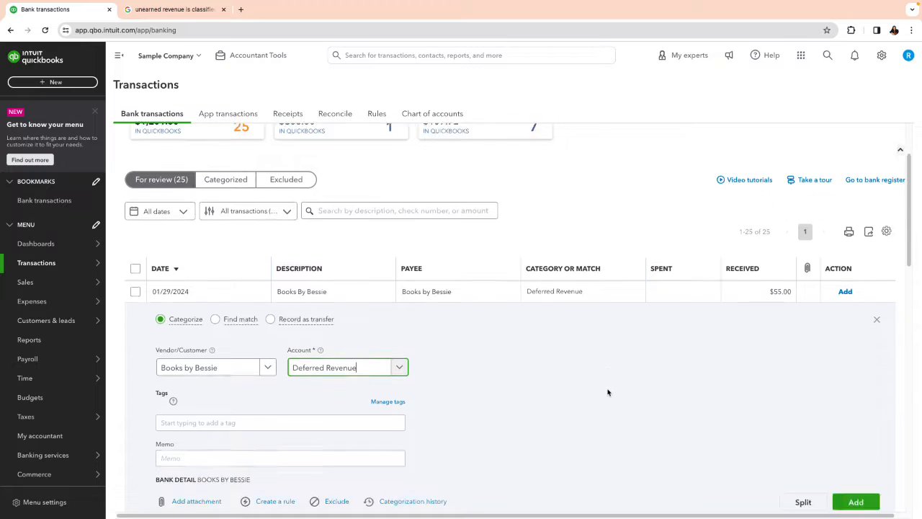
pyautogui.scroll(-1, 604, 389)
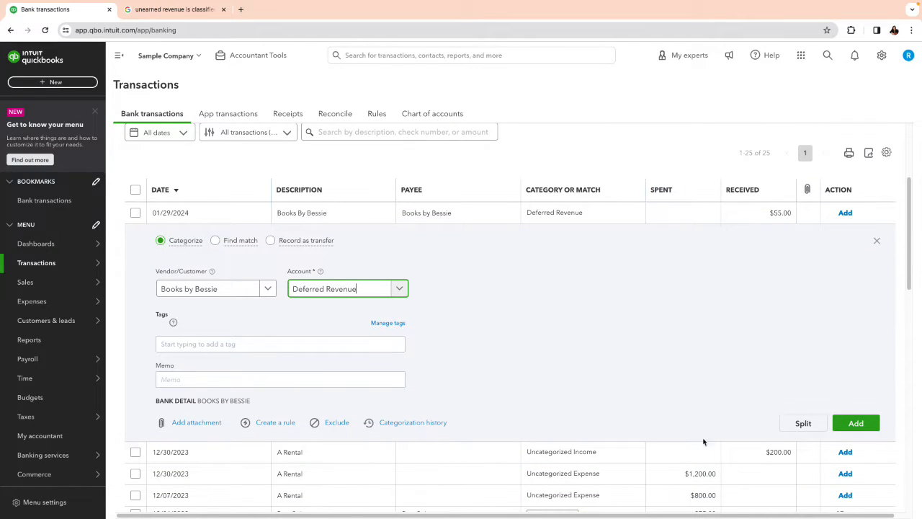
pyautogui.click(858, 424)
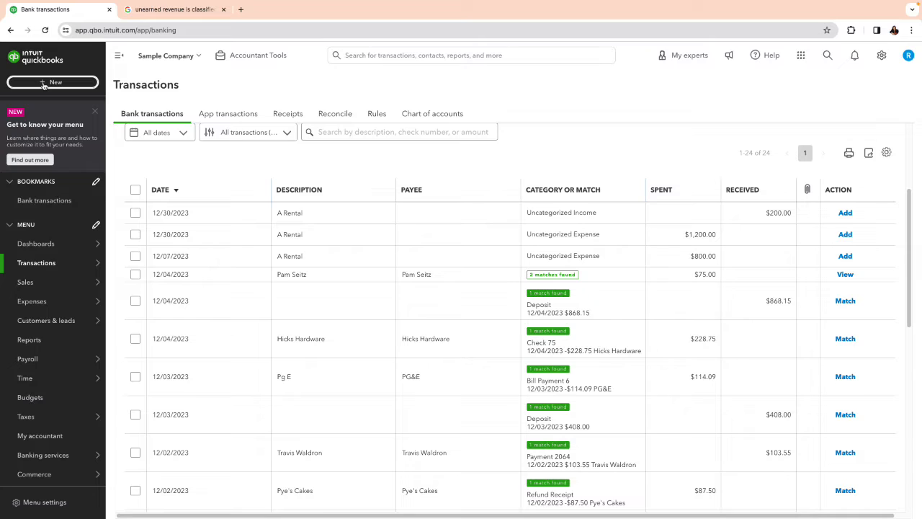
# Step: Create a new invoice for Amy's Bird Sanctuary with the terms Due on receipt
pyautogui.click(44, 84)
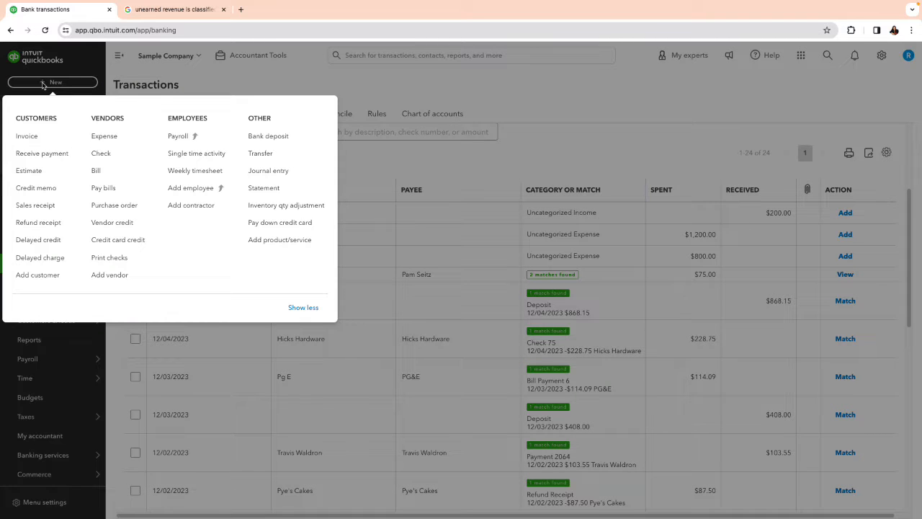
pyautogui.click(32, 137)
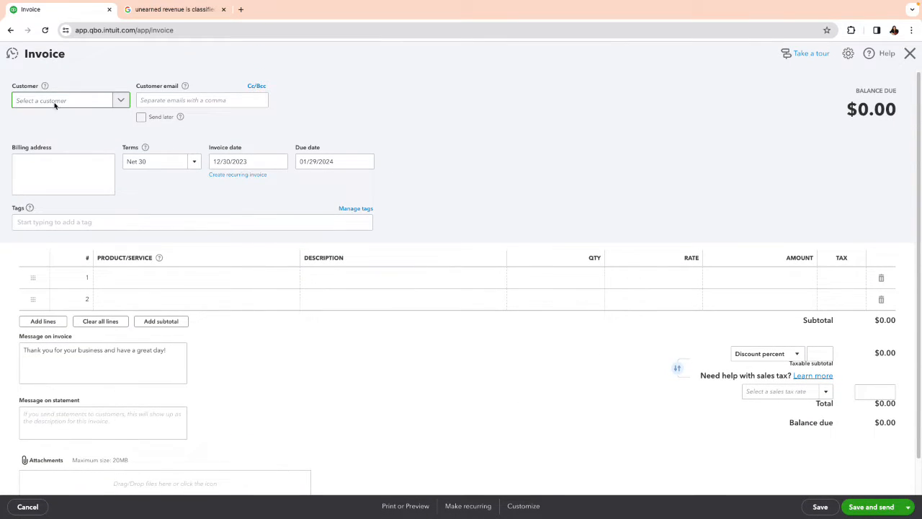
pyautogui.click(54, 106)
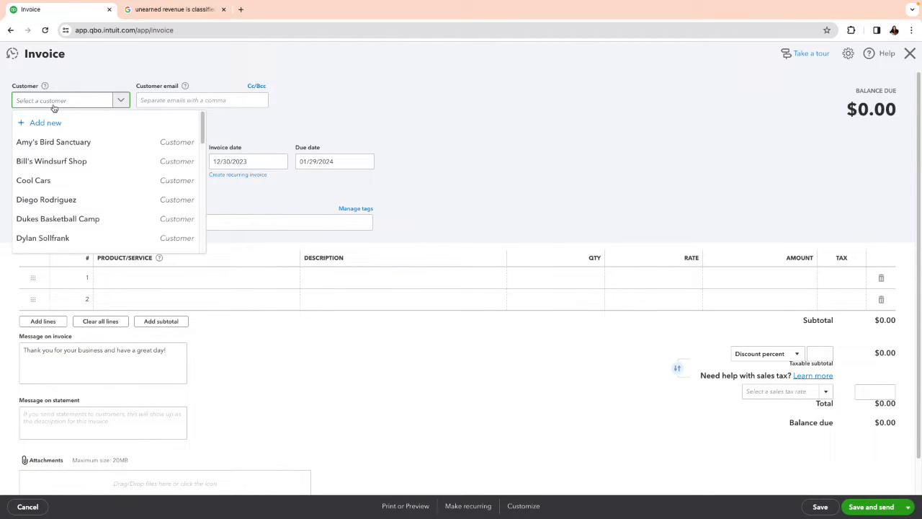
pyautogui.click(52, 142)
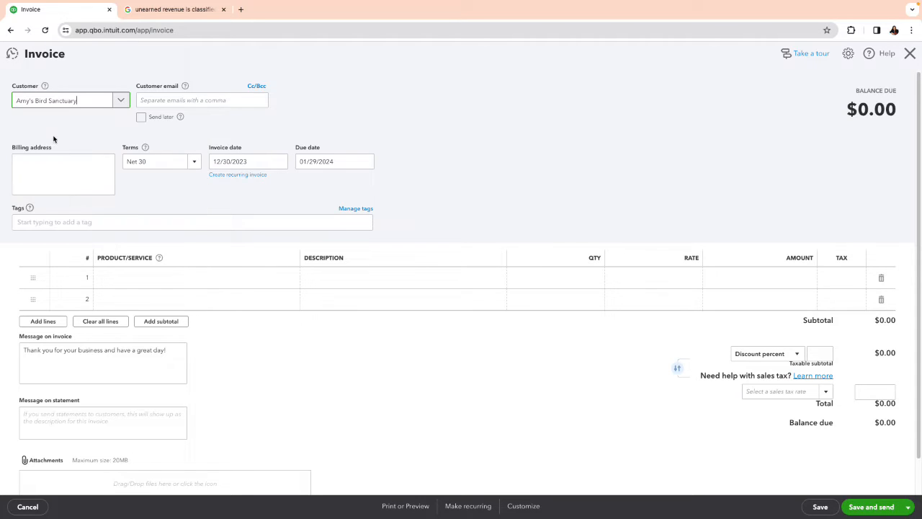
pyautogui.click(196, 167)
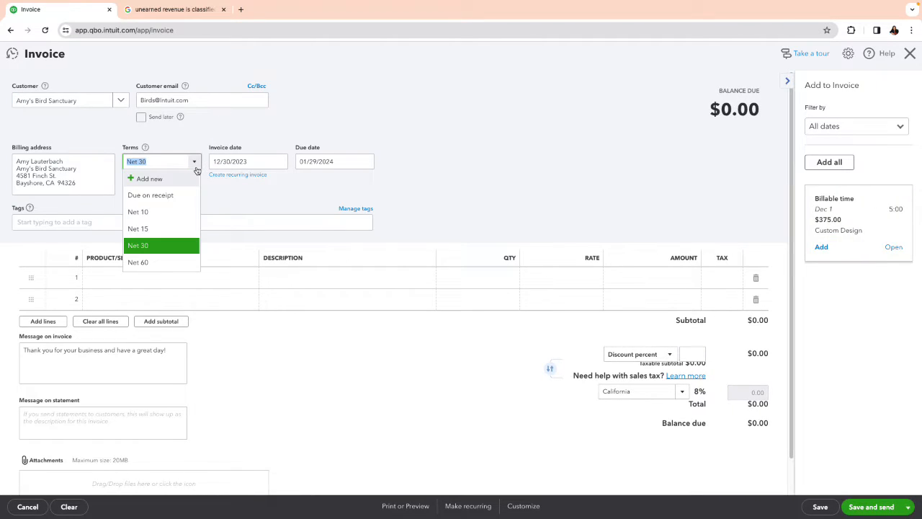
pyautogui.click(166, 199)
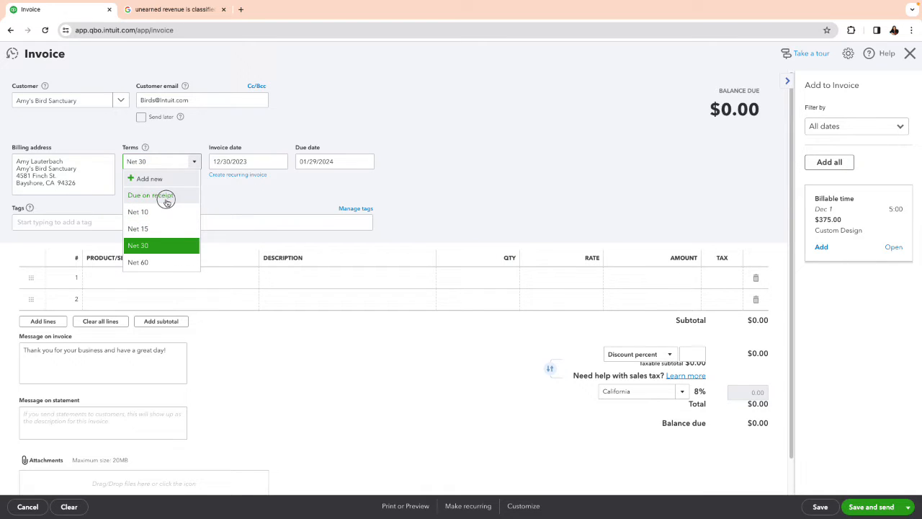
# Step: Add a new service item named Deposit from the invoice's first product/service line
pyautogui.click(175, 278)
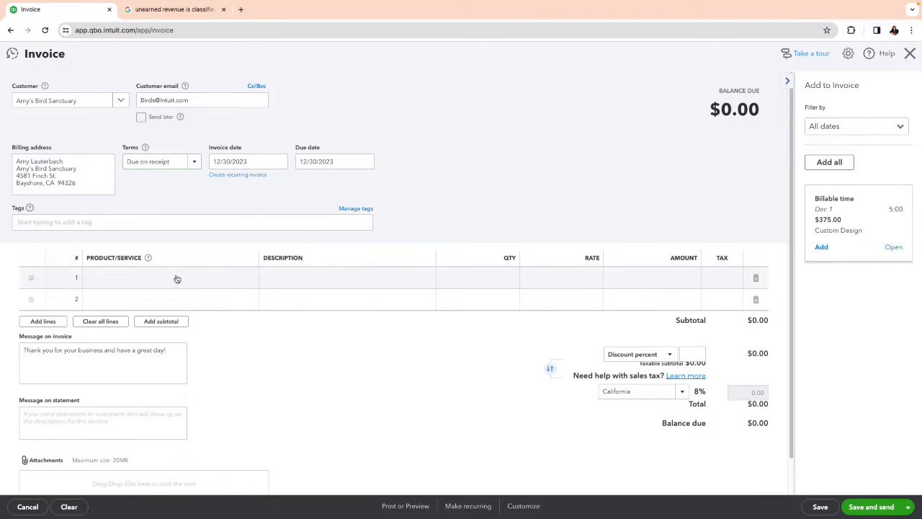
pyautogui.click(173, 278)
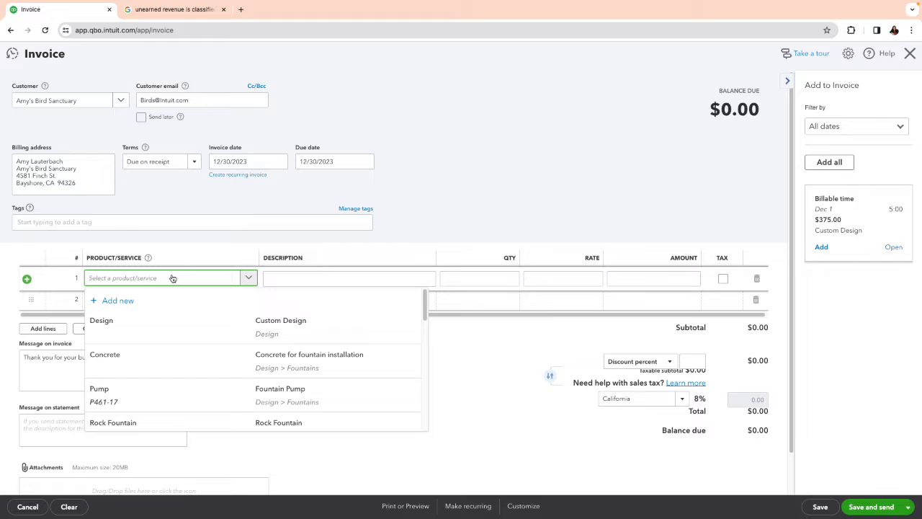
pyautogui.click(126, 300)
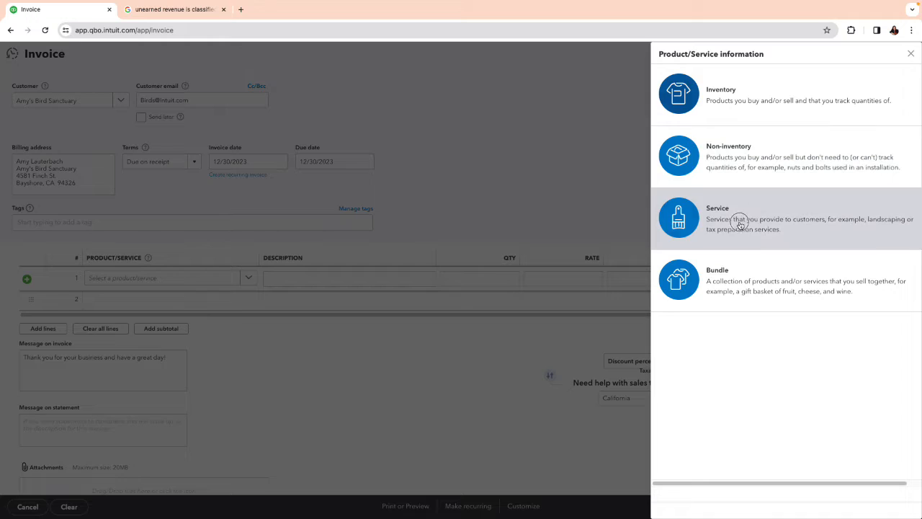
pyautogui.click(741, 225)
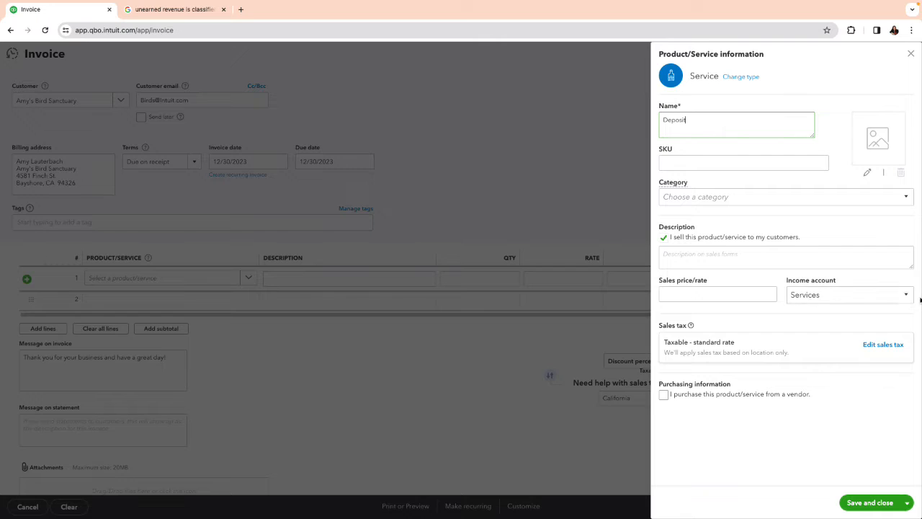
# Step: Set the Deposit service's income account to Deferred Revenue and save the item
pyautogui.click(866, 298)
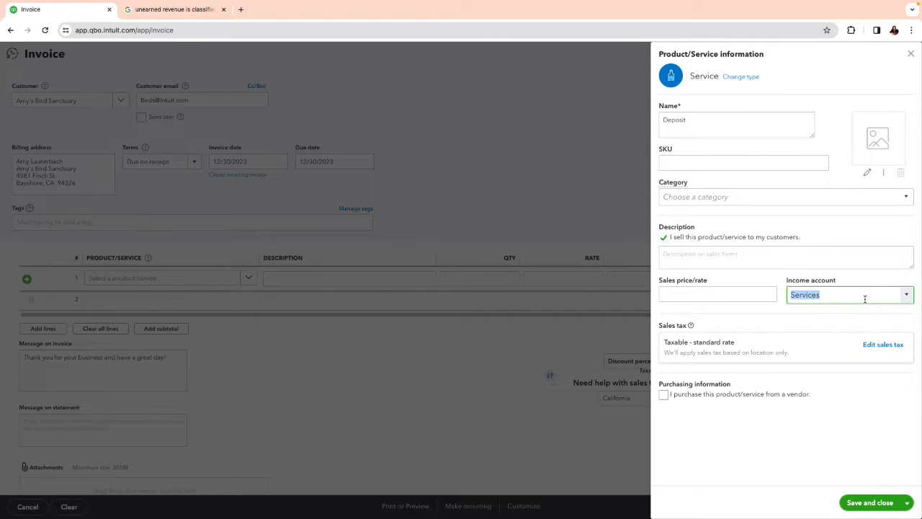
pyautogui.write('Deferred Revenue')
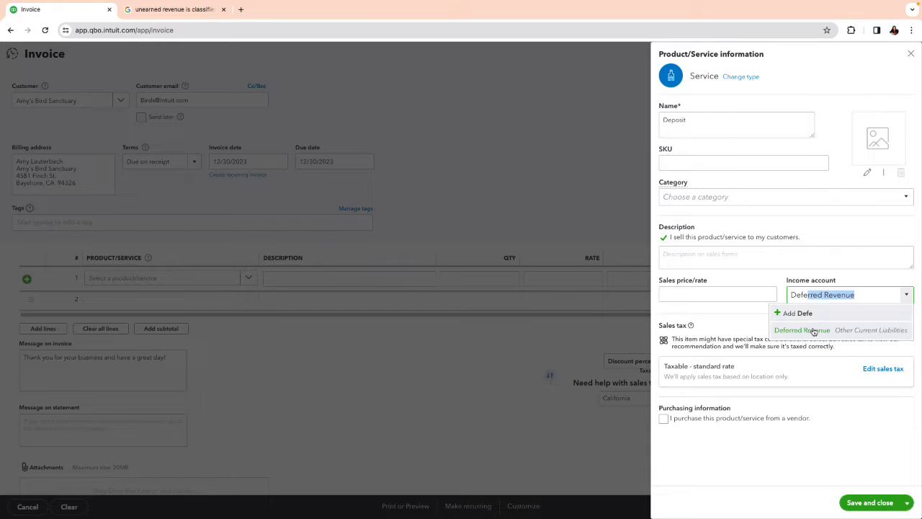
pyautogui.click(811, 330)
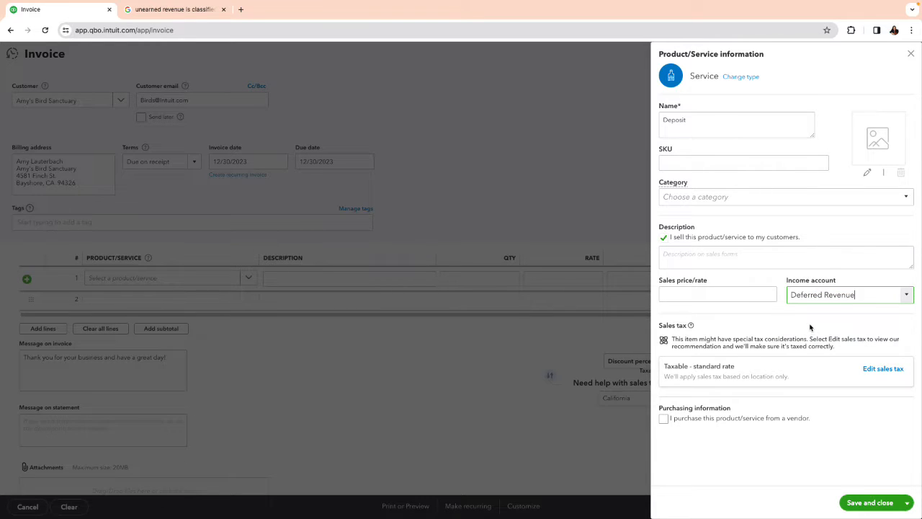
pyautogui.click(869, 505)
pyautogui.click(853, 505)
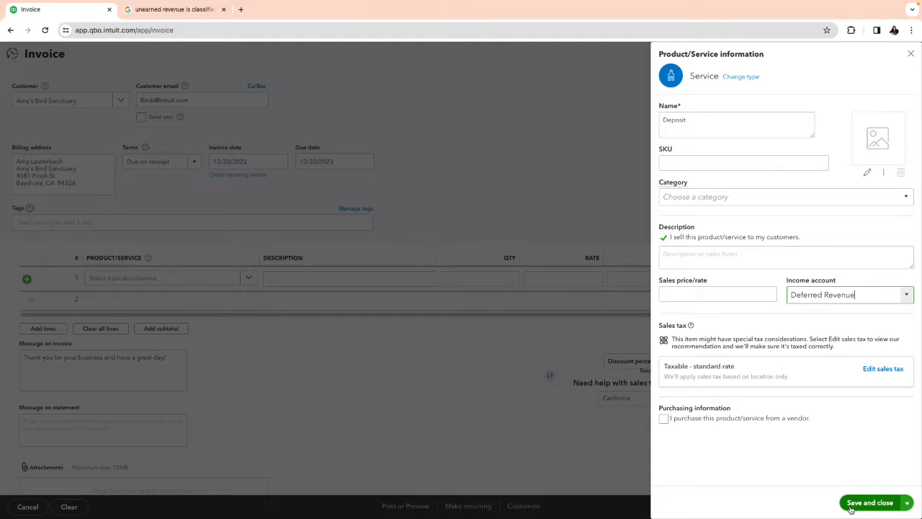
# Step: Save the Deposit service item and close the unfinished invoice without saving it
pyautogui.click(850, 504)
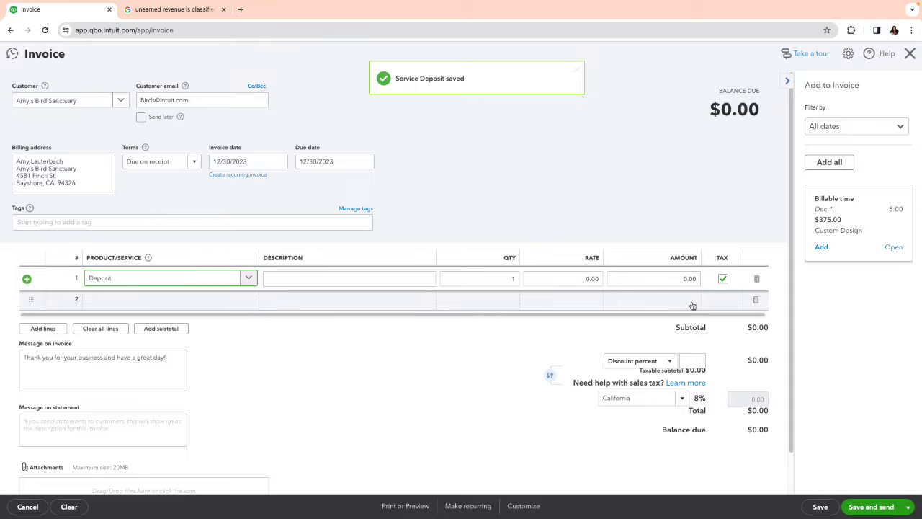
pyautogui.click(144, 279)
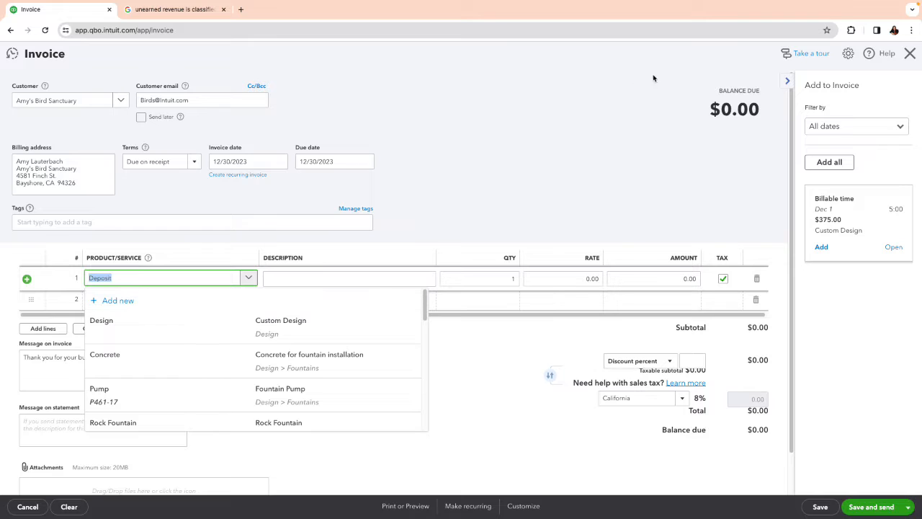
pyautogui.click(910, 57)
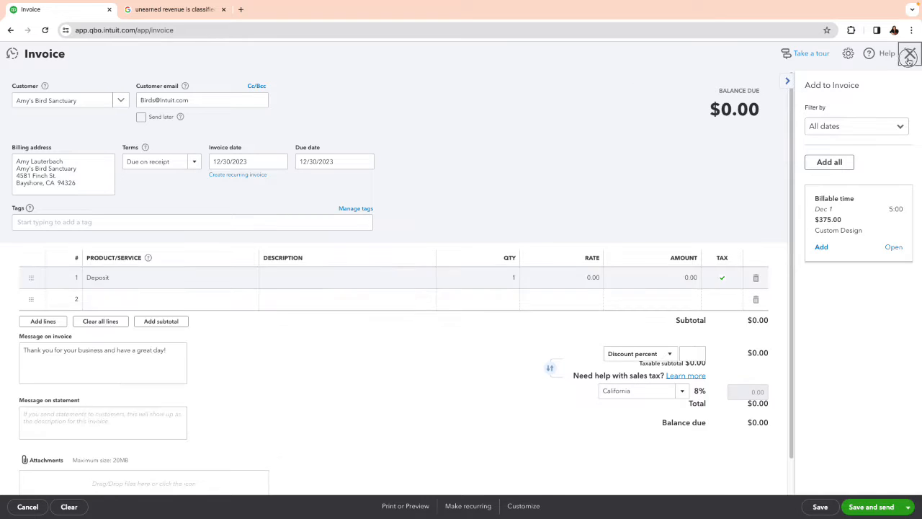
pyautogui.click(511, 294)
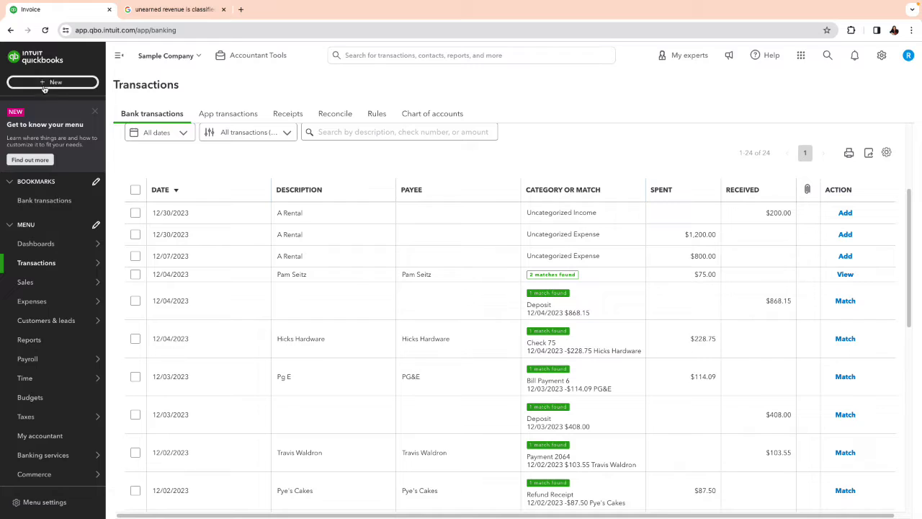
# Step: Find the Deposit service in the Products and Services list by searching for "depo"
pyautogui.click(46, 84)
pyautogui.click(195, 85)
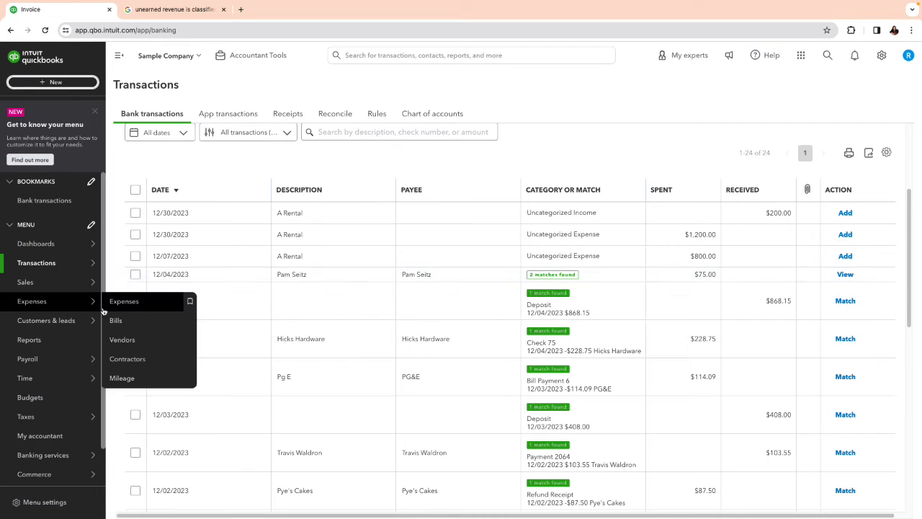
pyautogui.moveTo(54, 282)
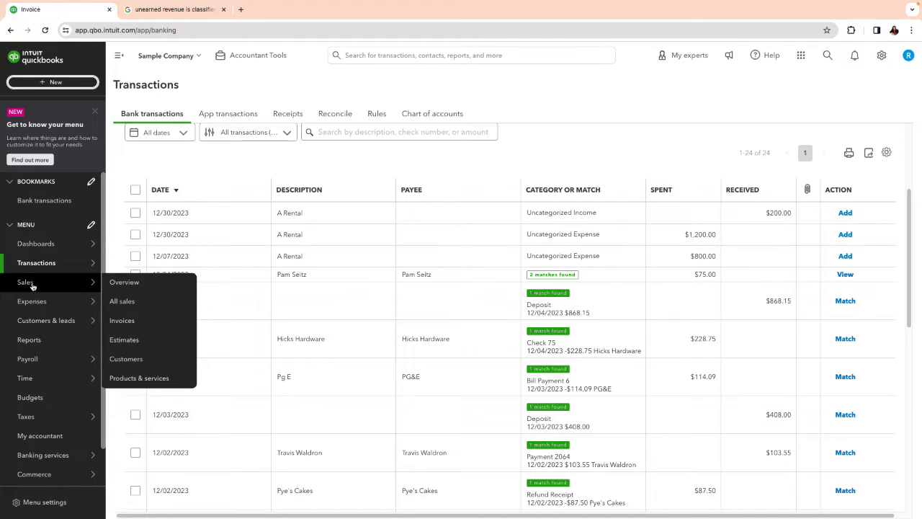
pyautogui.click(154, 380)
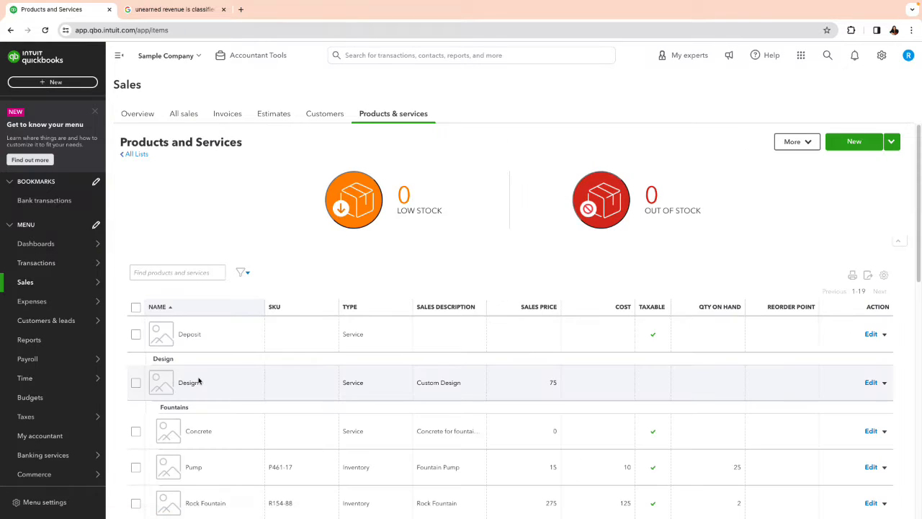
pyautogui.click(177, 276)
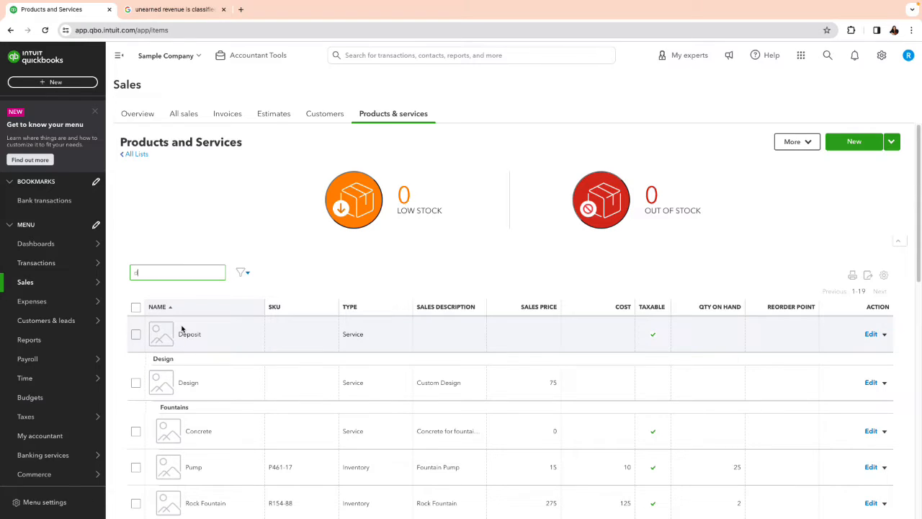
pyautogui.write('depo')
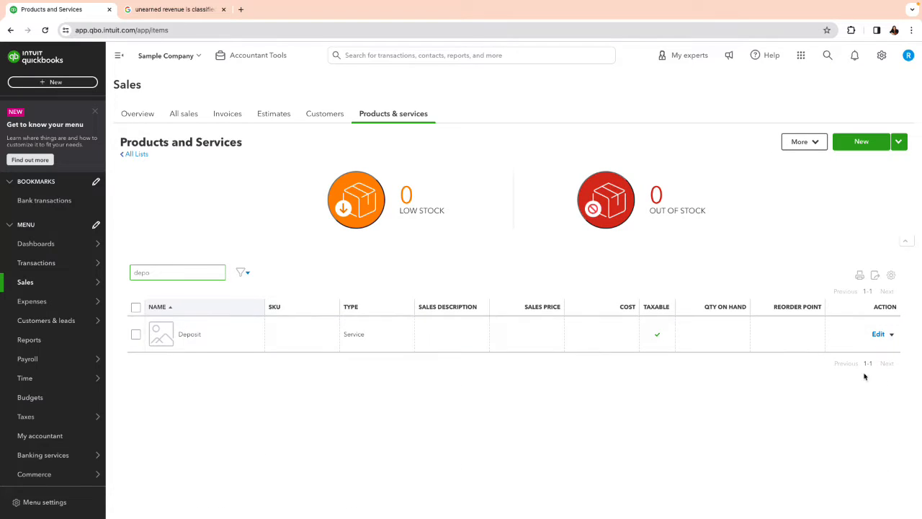
# Step: Set the Deposit service's sales tax to Nontaxable and save the item
pyautogui.click(877, 333)
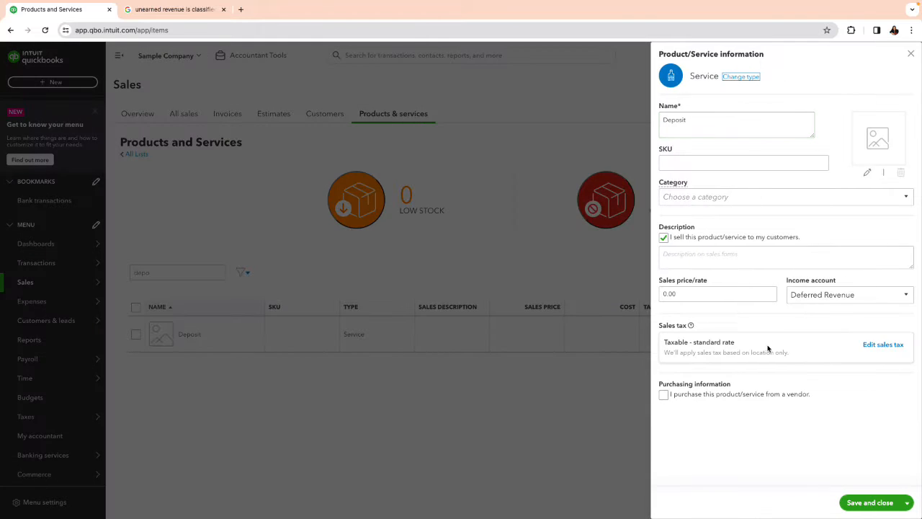
pyautogui.click(868, 345)
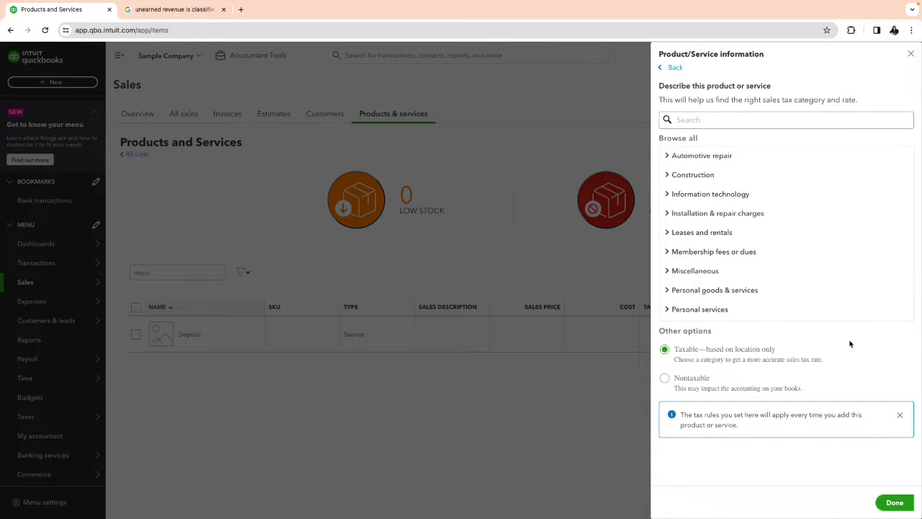
pyautogui.click(665, 378)
pyautogui.click(886, 502)
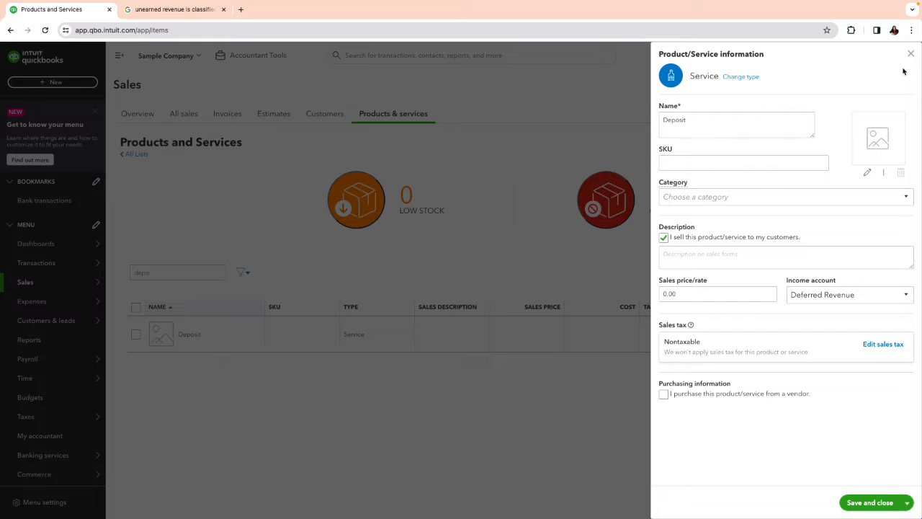
pyautogui.click(864, 502)
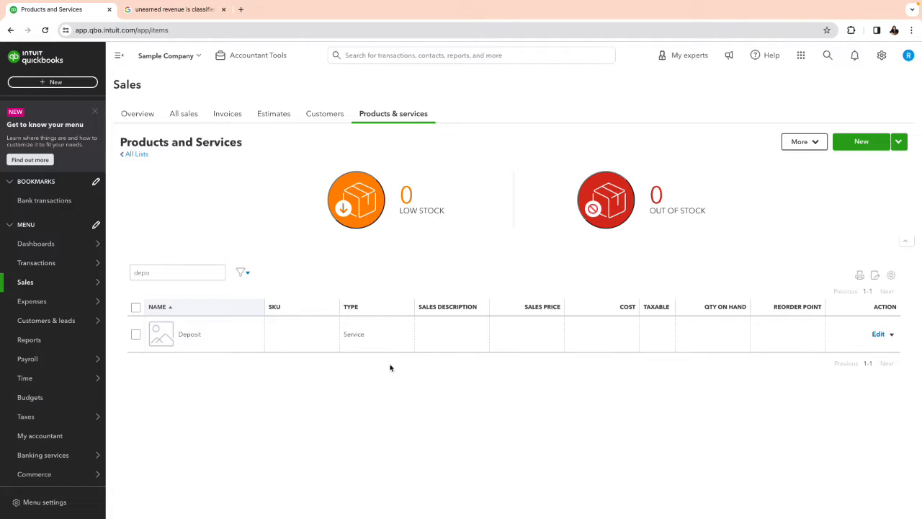
# Step: Review the Deposit service's income account and its account type, and close the item without changes
pyautogui.click(878, 334)
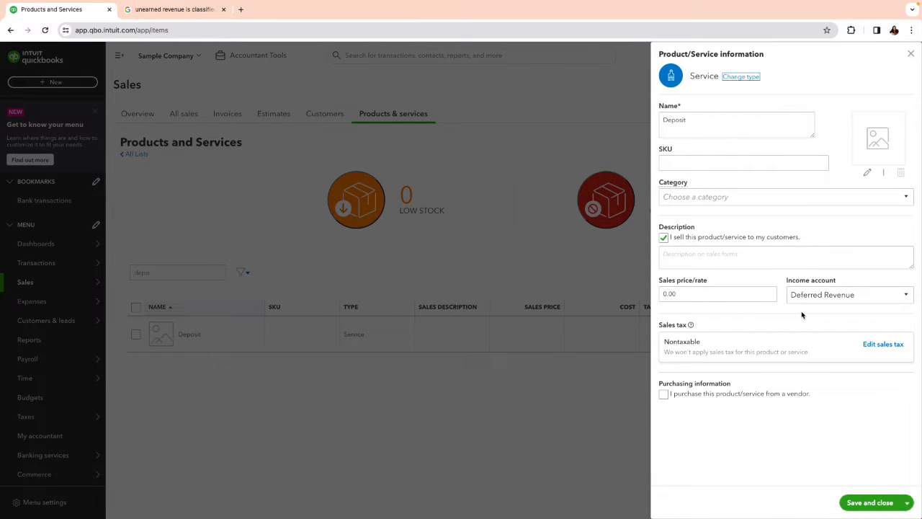
pyautogui.click(909, 297)
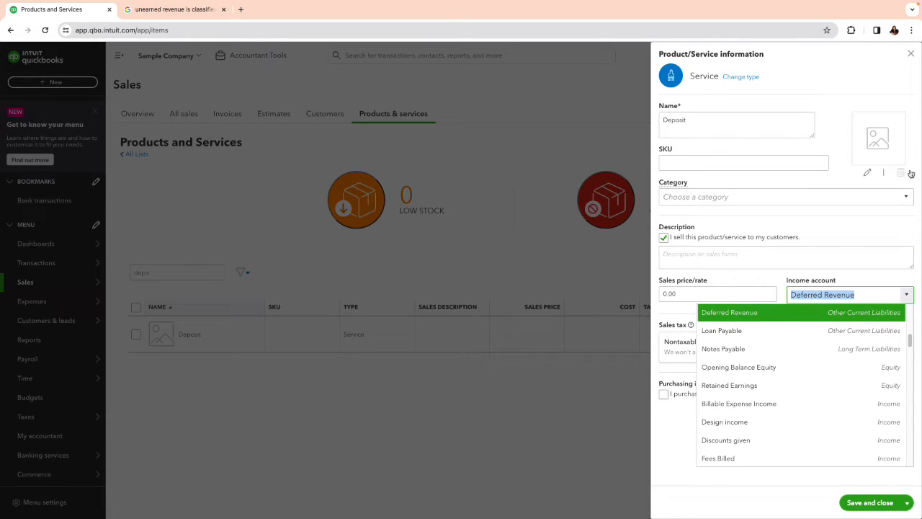
pyautogui.click(910, 56)
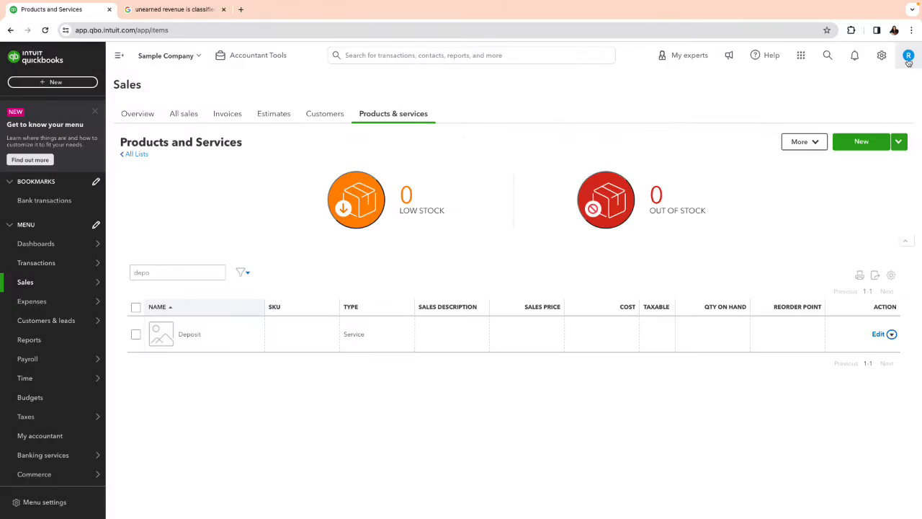
# Step: Create a new invoice for the customer Amy's Bird Sanctuary
pyautogui.click(51, 84)
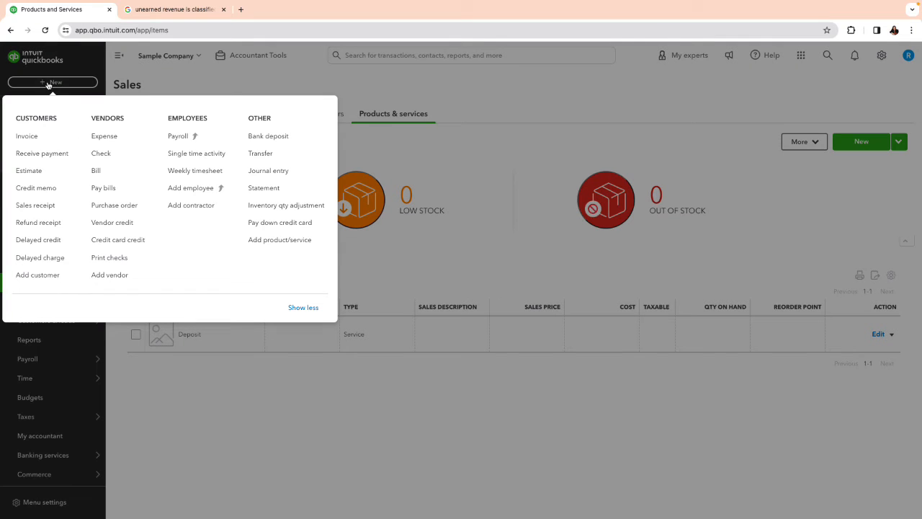
pyautogui.click(32, 137)
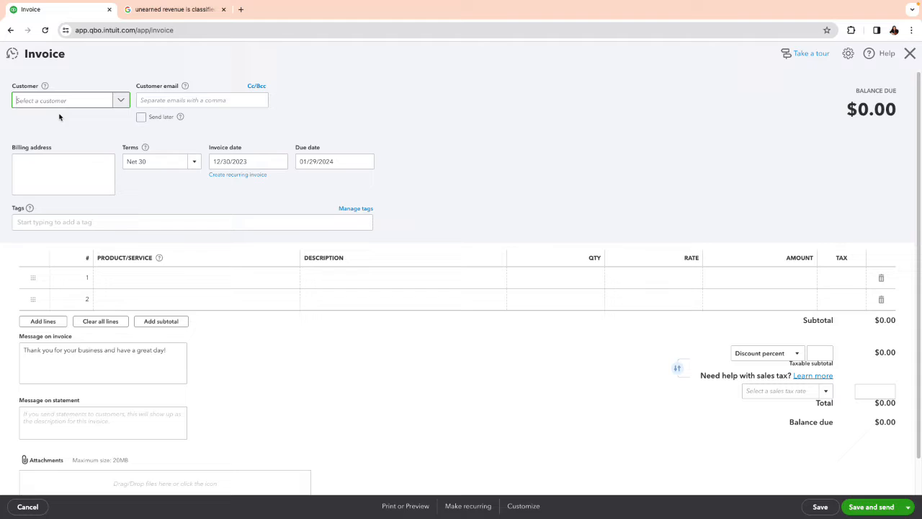
pyautogui.click(119, 100)
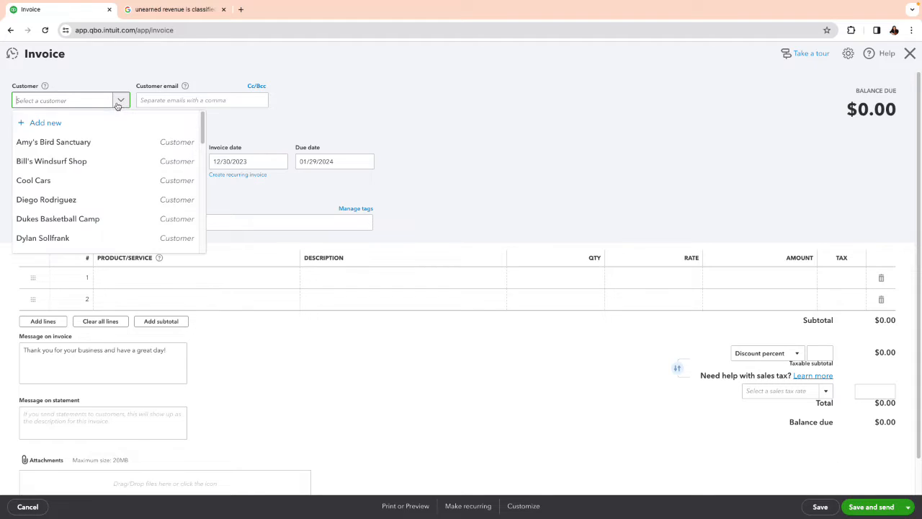
pyautogui.click(72, 142)
# Step: Add the Deposit service to the invoice's first line at a rate of 100, and save and close the invoice
pyautogui.click(170, 279)
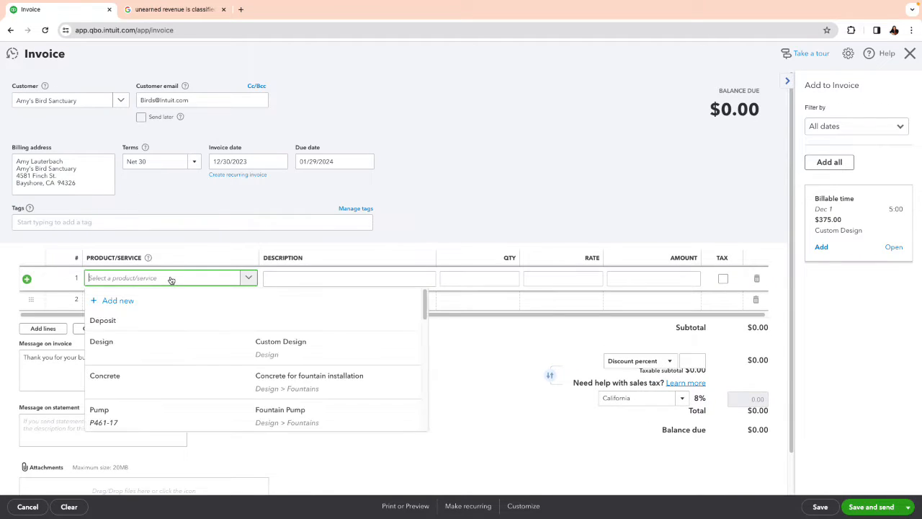
pyautogui.write('depo')
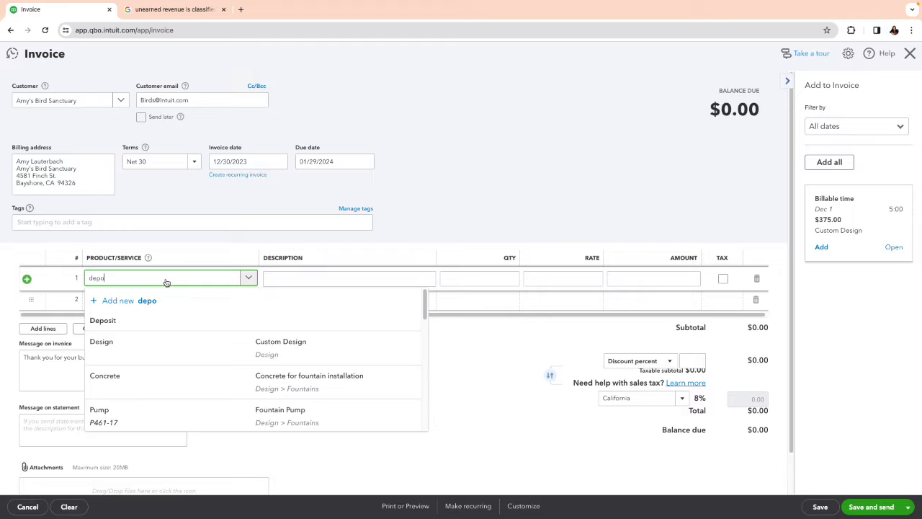
pyautogui.click(173, 322)
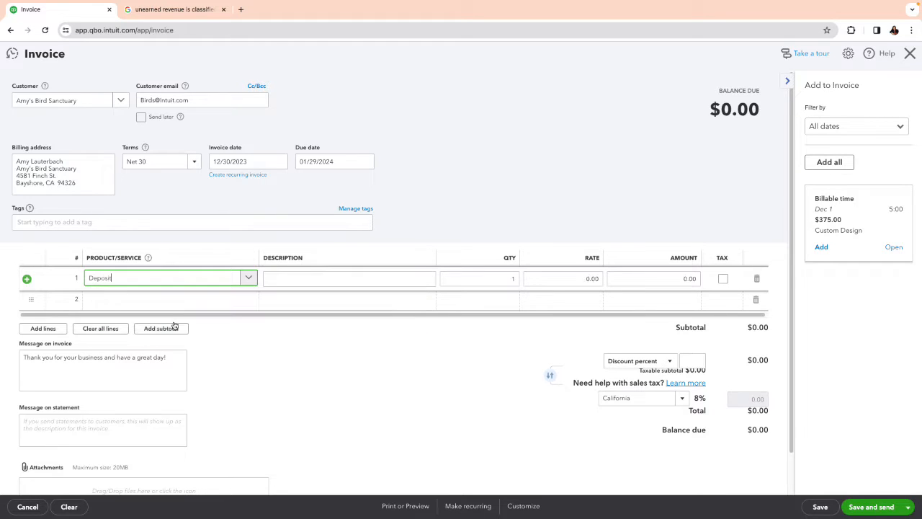
pyautogui.click(575, 280)
pyautogui.write('1')
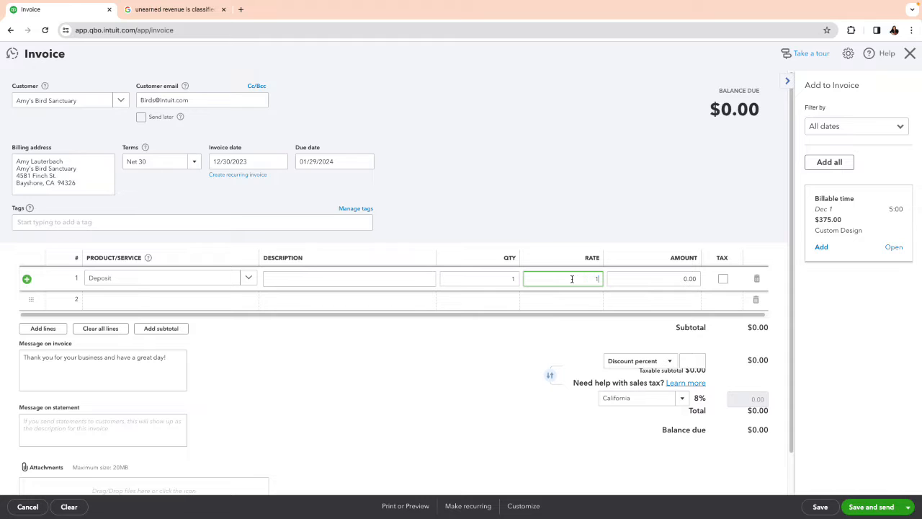
pyautogui.click(426, 375)
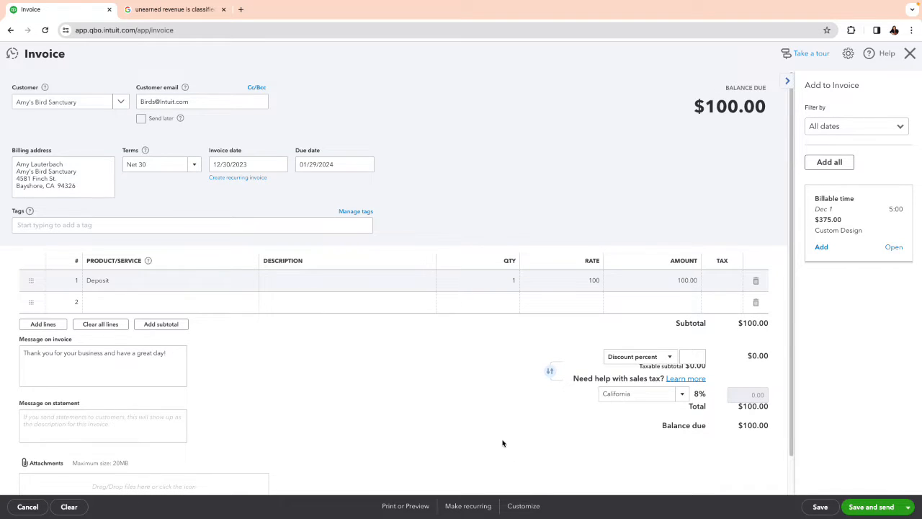
pyautogui.scroll(-1, 497, 436)
pyautogui.scroll(1, 497, 435)
pyautogui.moveTo(879, 513)
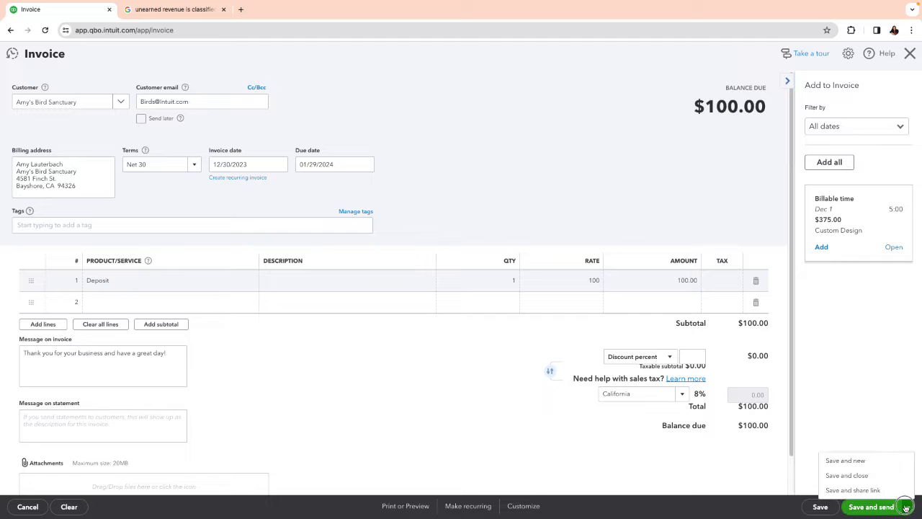
pyautogui.click(861, 478)
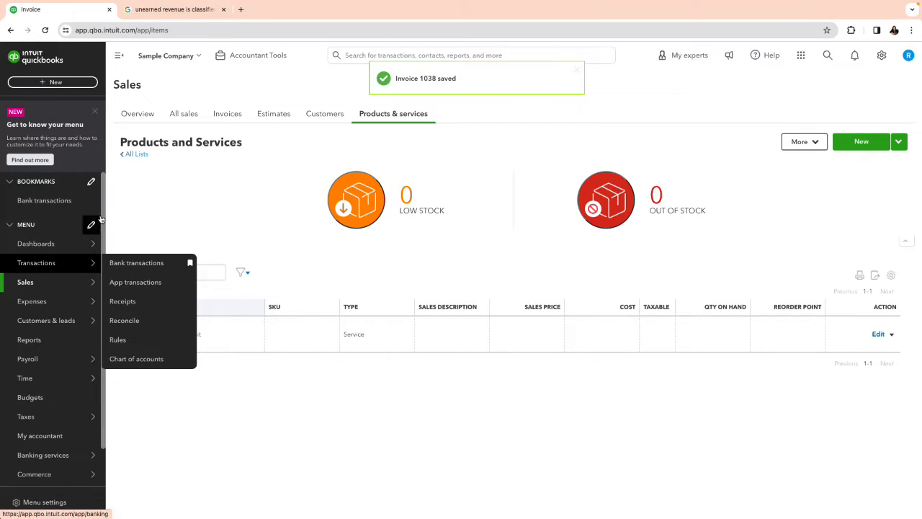
# Step: Record a 100.00 payment from Amy's Bird Sanctuary against its 12/30/2023 invoice, and save and close it
pyautogui.click(45, 82)
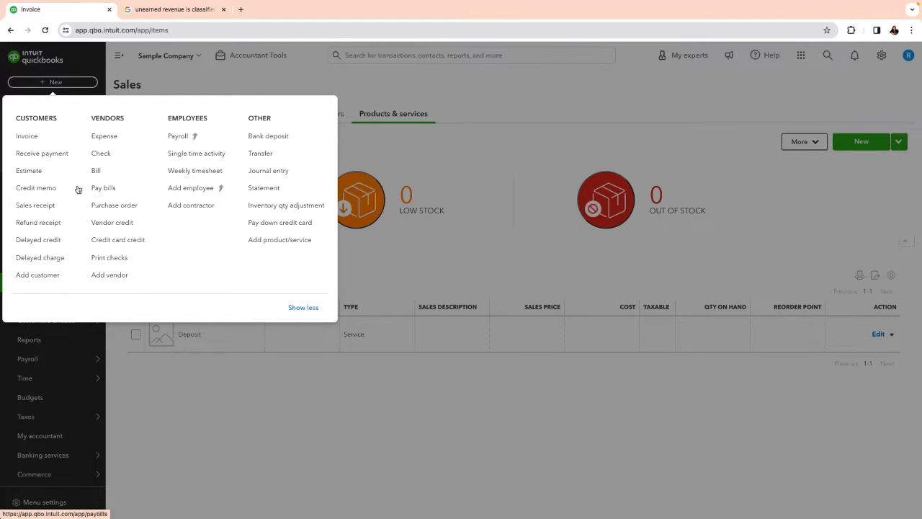
pyautogui.click(52, 158)
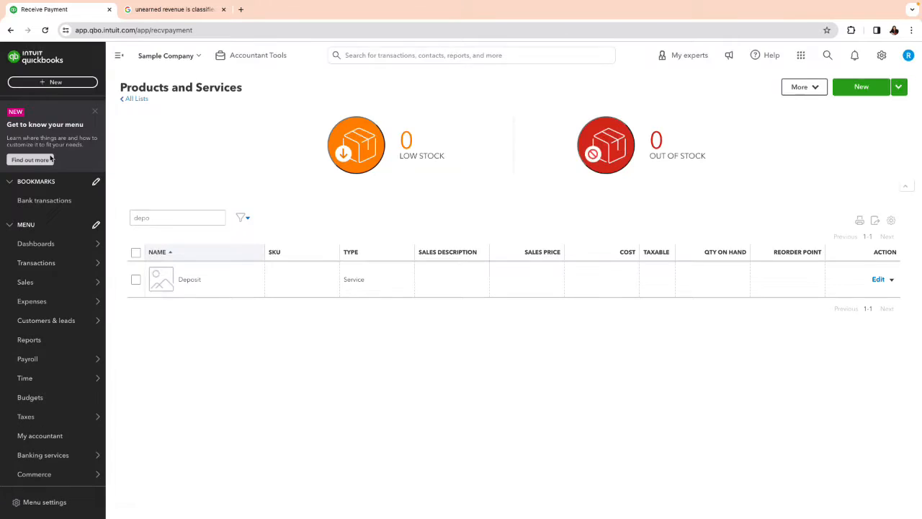
pyautogui.write('amy')
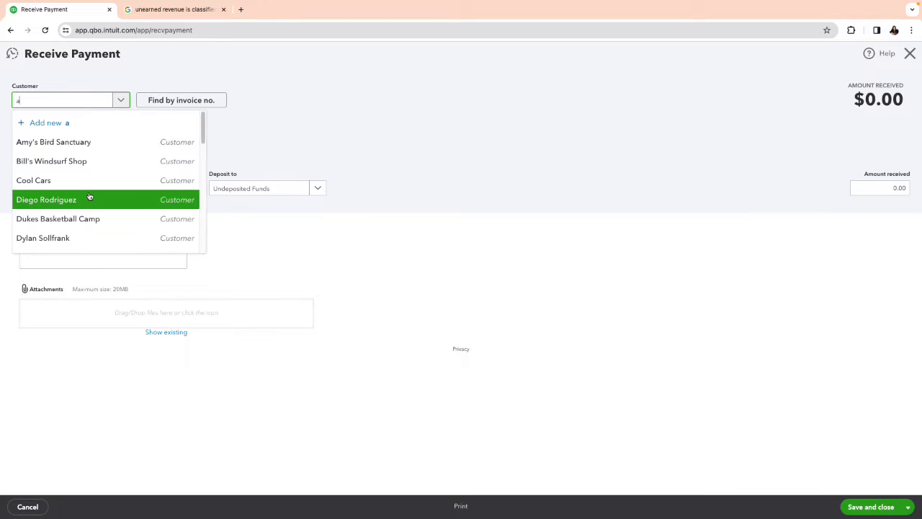
pyautogui.click(73, 146)
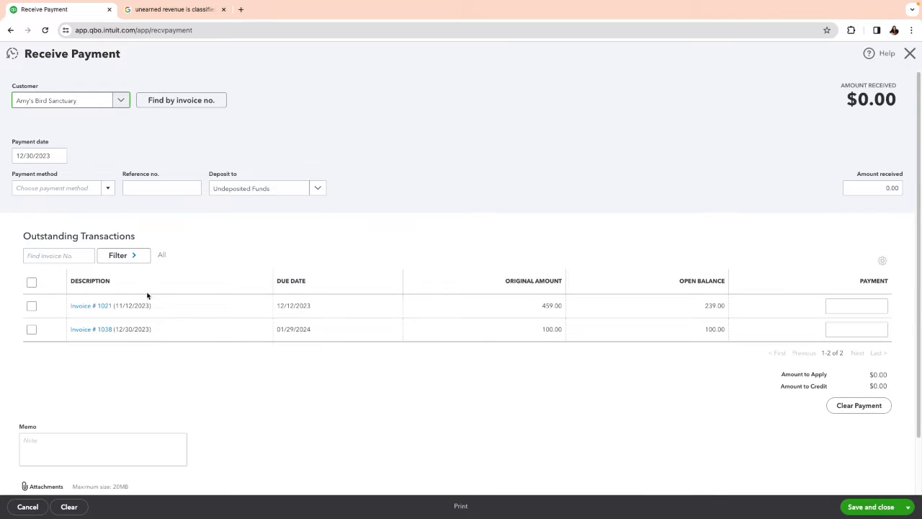
pyautogui.click(31, 332)
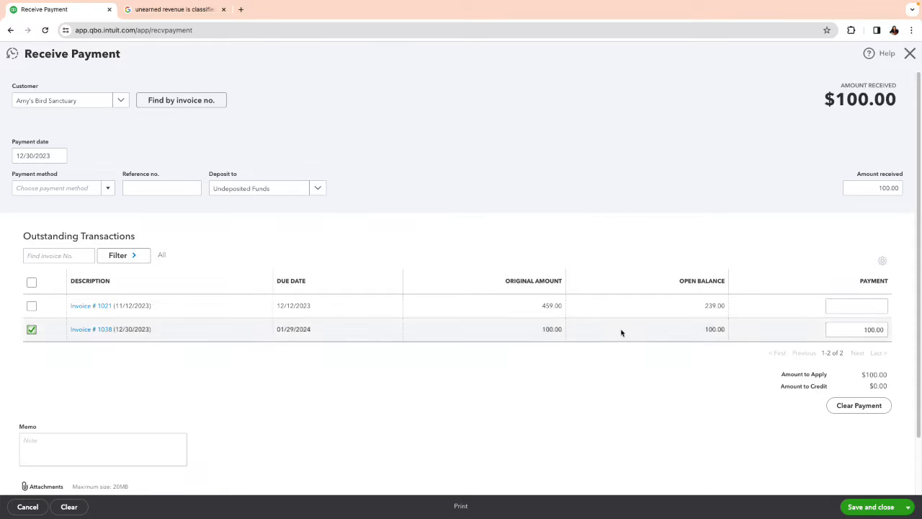
pyautogui.click(865, 507)
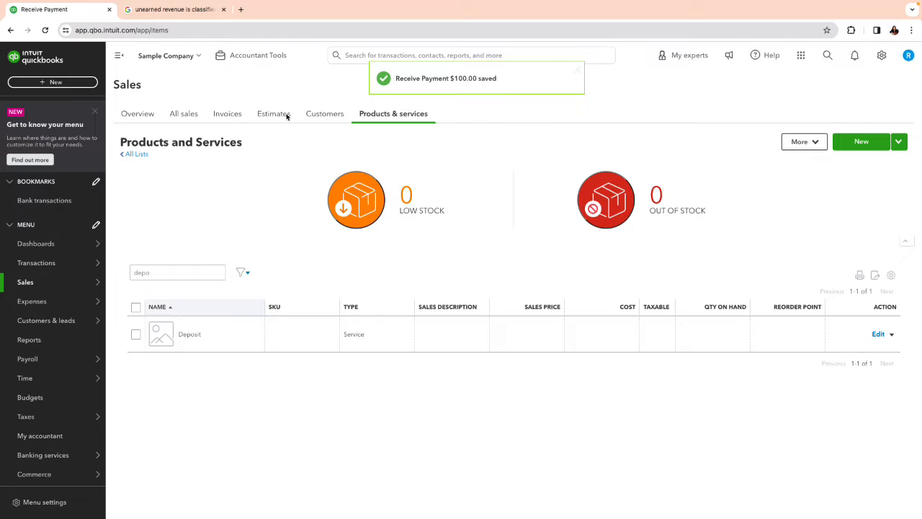
# Step: Record a bank deposit to Checking that includes the 100.00 payment from Amy's Bird Sanctuary, and save and close it
pyautogui.click(48, 84)
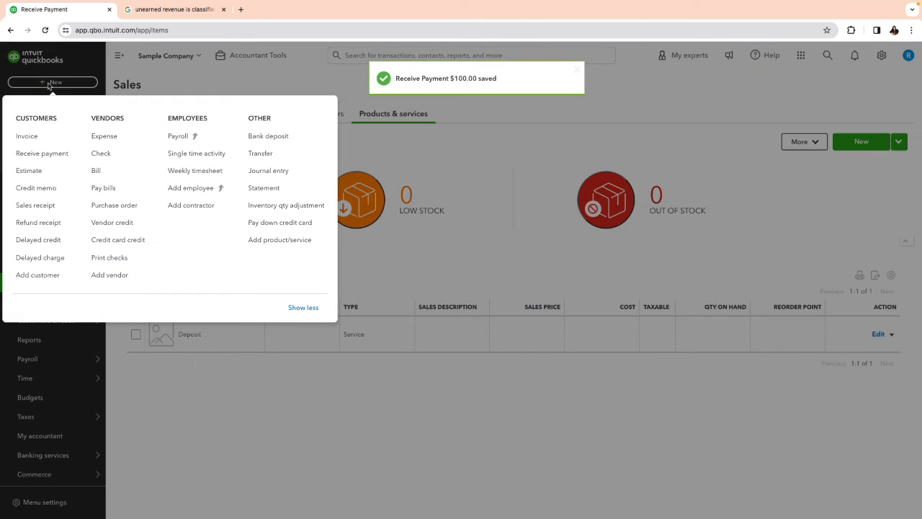
pyautogui.click(269, 137)
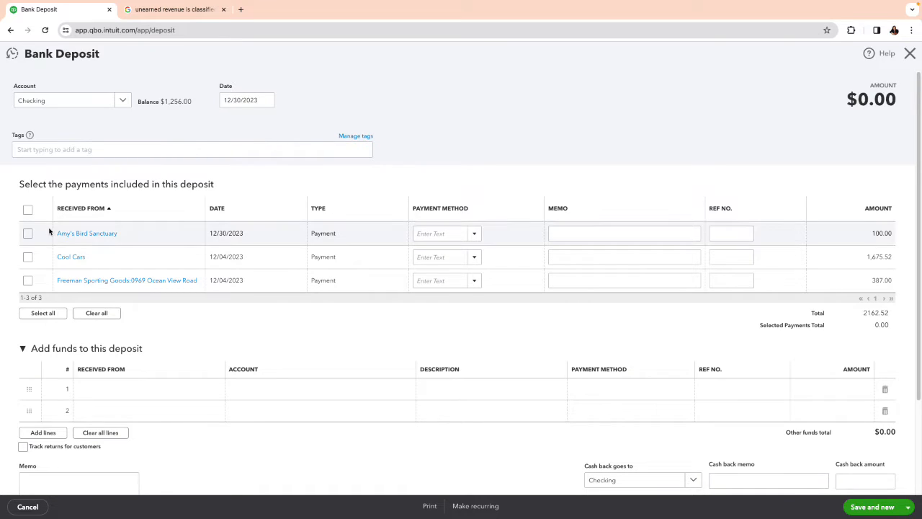
pyautogui.click(27, 233)
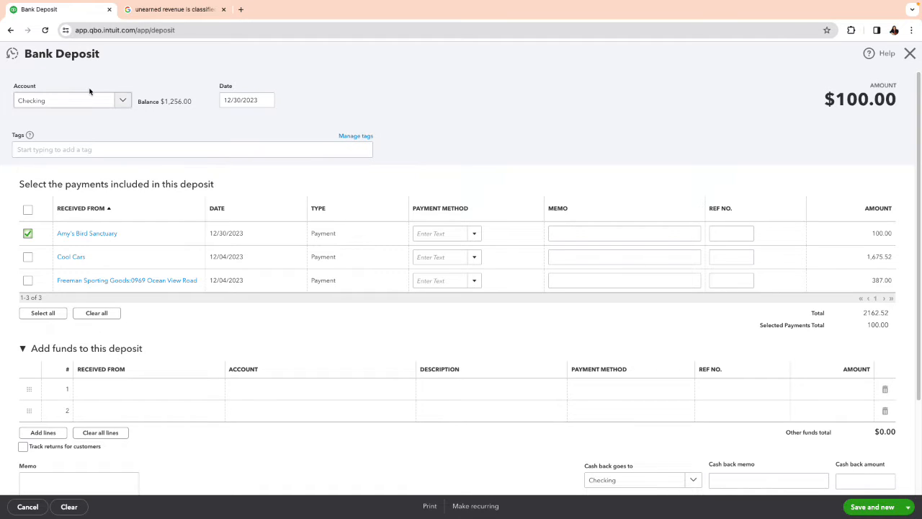
pyautogui.click(909, 508)
pyautogui.click(884, 493)
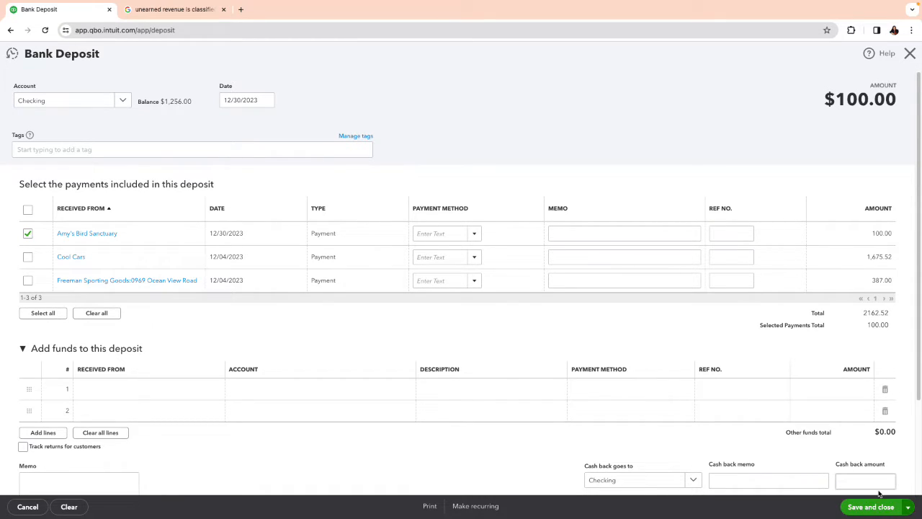
# Step: Examine the Checking account's bank transactions for review to look for a match to the recorded deposit
pyautogui.moveTo(68, 264)
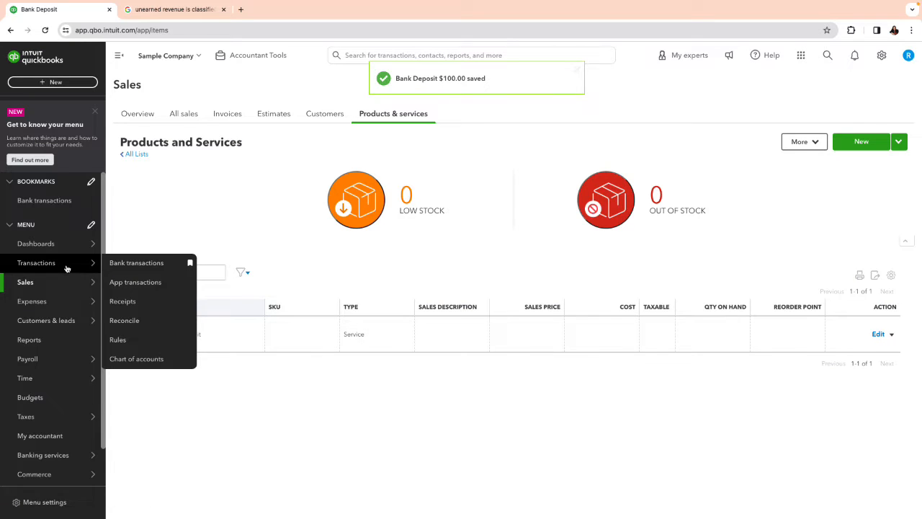
pyautogui.click(135, 266)
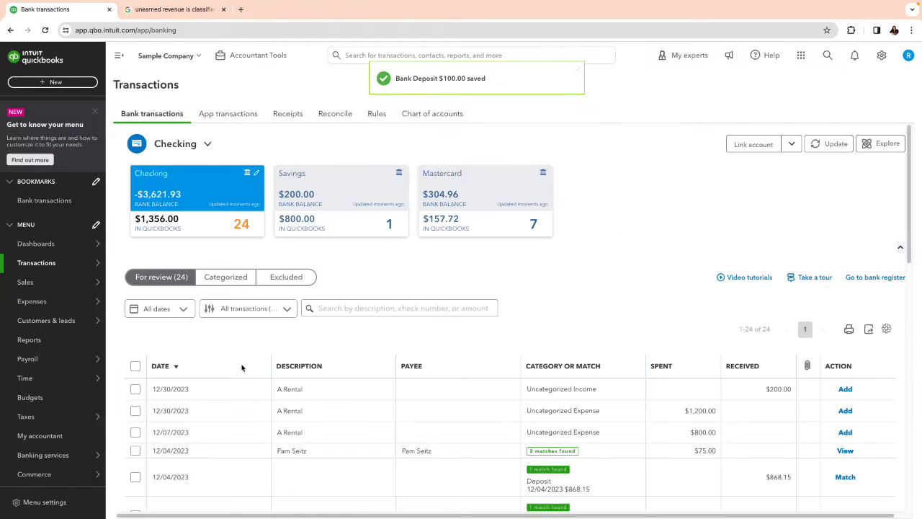
pyautogui.scroll(-1, 407, 345)
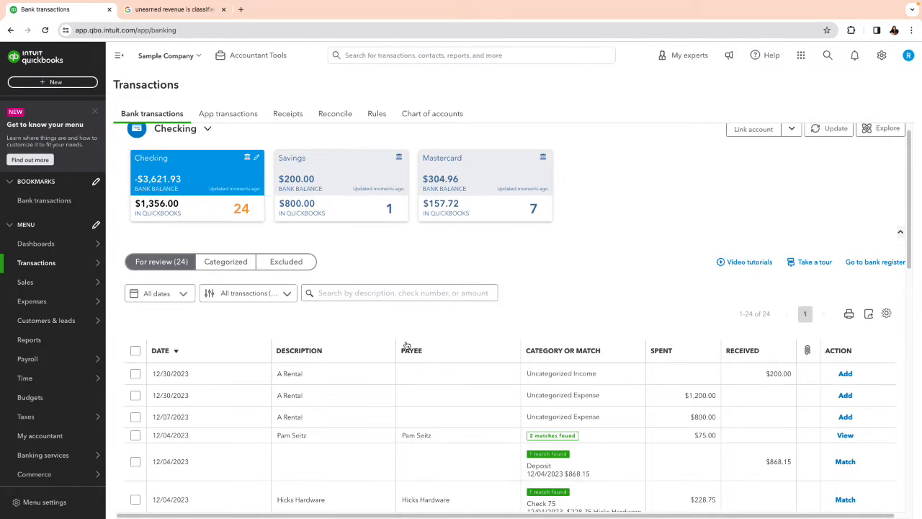
pyautogui.scroll(-2, 407, 344)
pyautogui.scroll(-2, 407, 344)
pyautogui.scroll(1, 408, 344)
pyautogui.scroll(1, 406, 343)
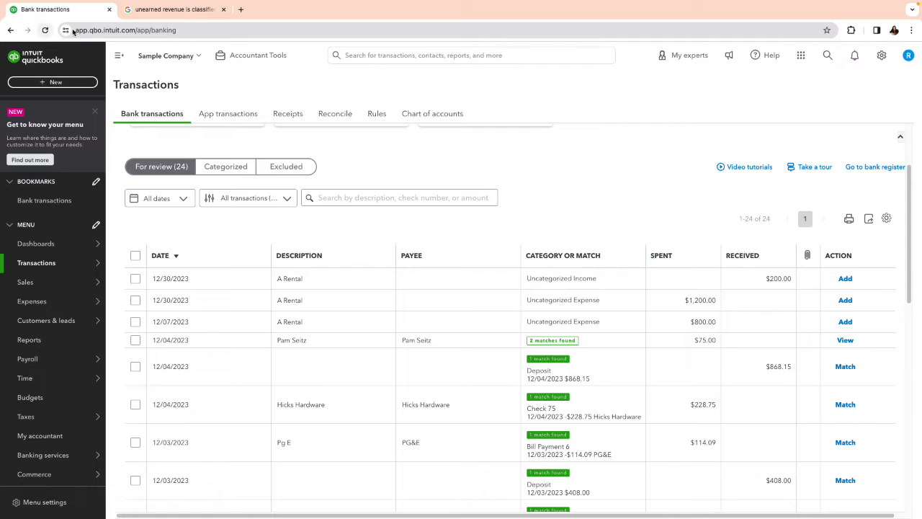
pyautogui.click(43, 83)
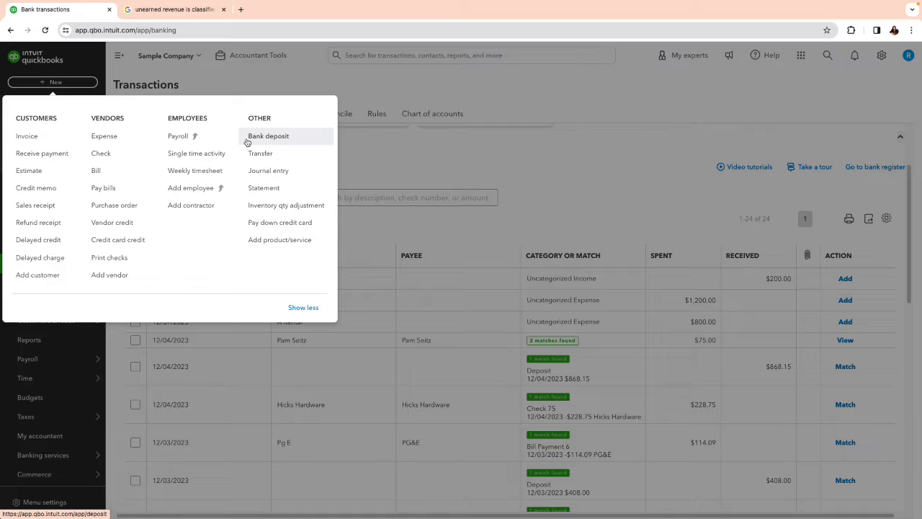
pyautogui.click(36, 138)
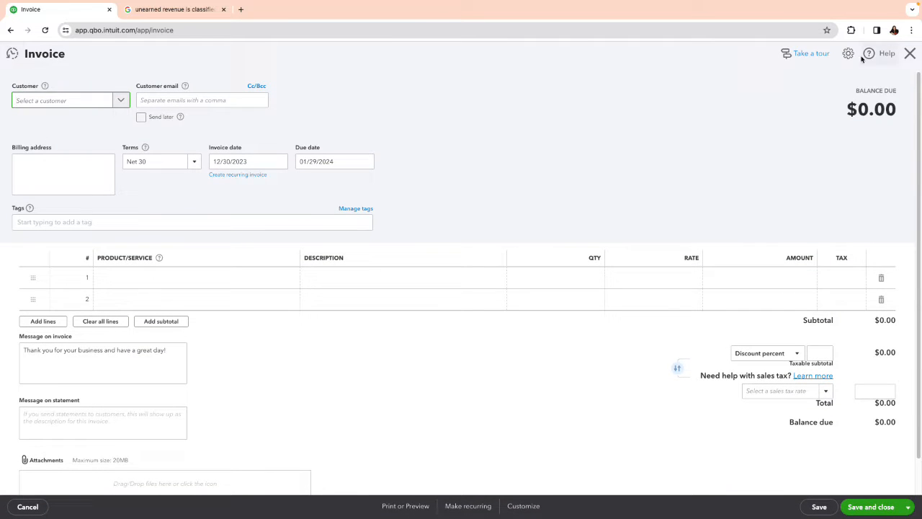
pyautogui.click(910, 53)
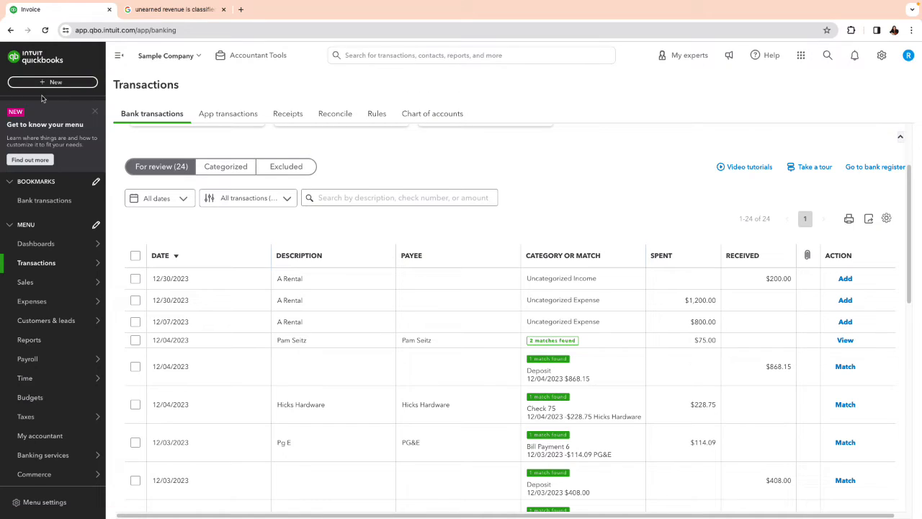
# Step: Reopen the most recent bank deposit, containing the 100.00 payment from Amy's Bird Sanctuary, and delete it
pyautogui.click(42, 84)
pyautogui.click(282, 139)
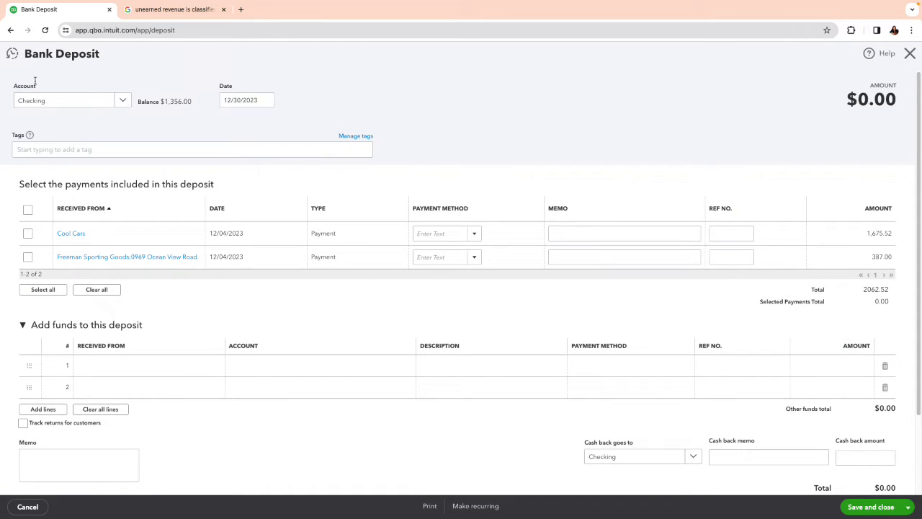
pyautogui.click(12, 58)
pyautogui.click(149, 114)
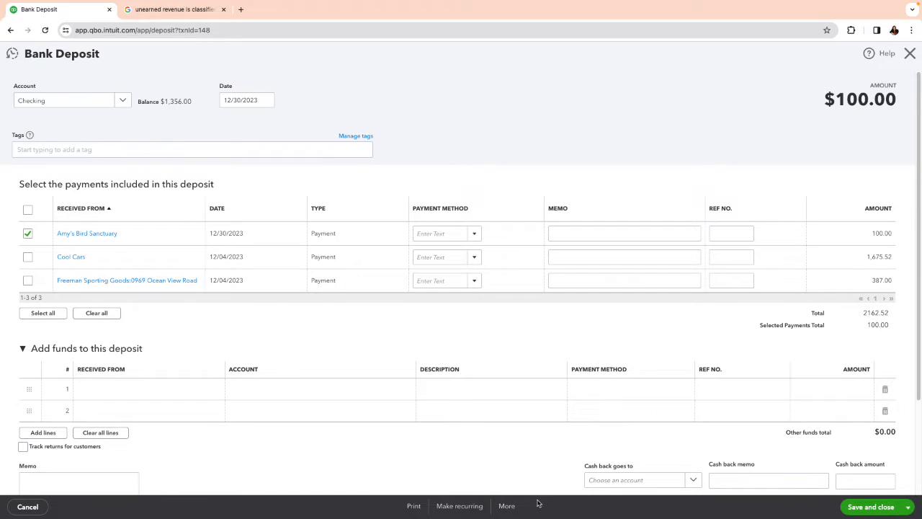
pyautogui.click(507, 506)
pyautogui.click(492, 440)
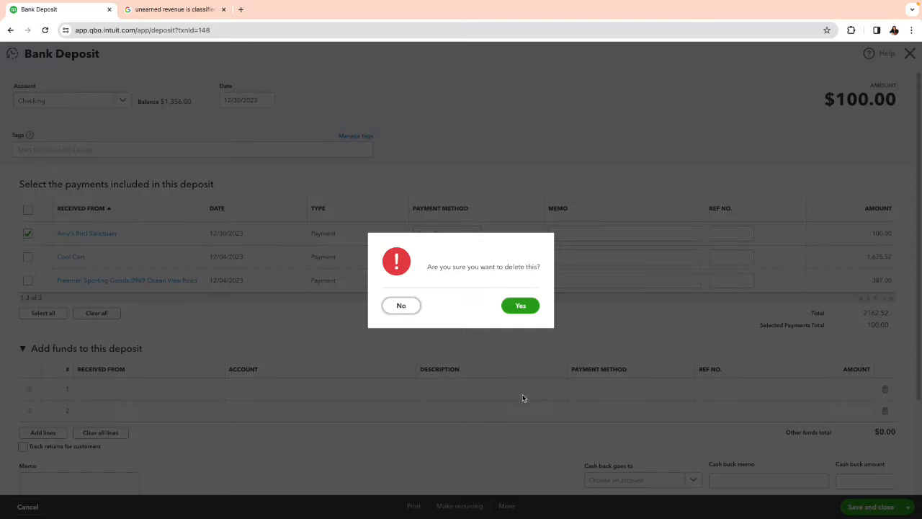
pyautogui.click(511, 305)
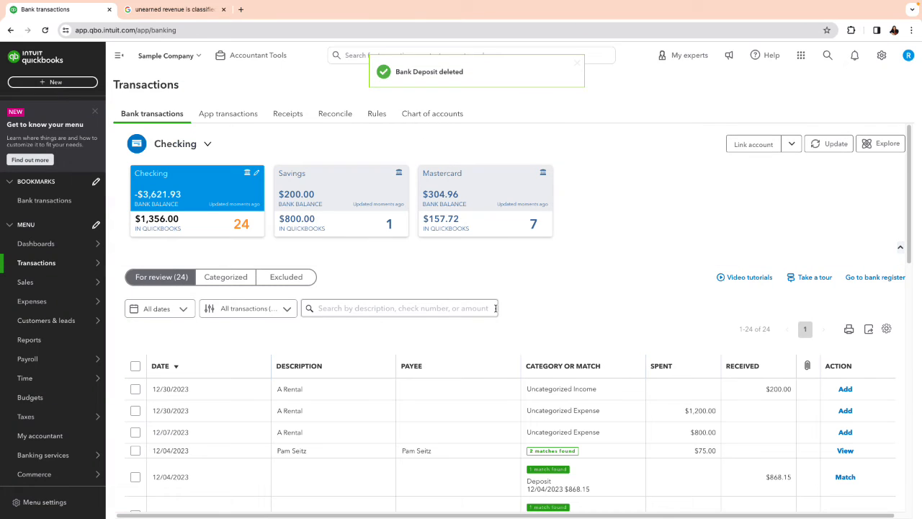
# Step: Open the 100.00 payment from Amy's Bird Sanctuary through a new bank deposit's payment list and delete it
pyautogui.click(39, 82)
pyautogui.click(284, 139)
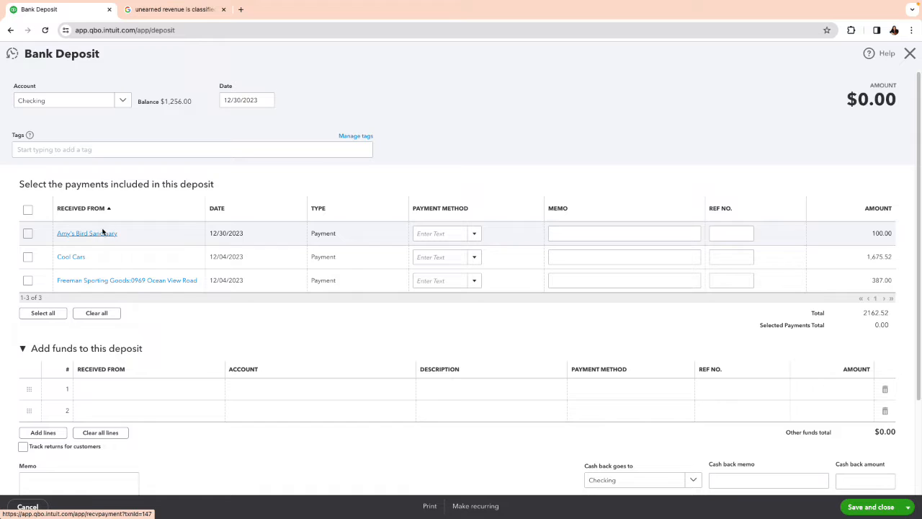
pyautogui.click(101, 235)
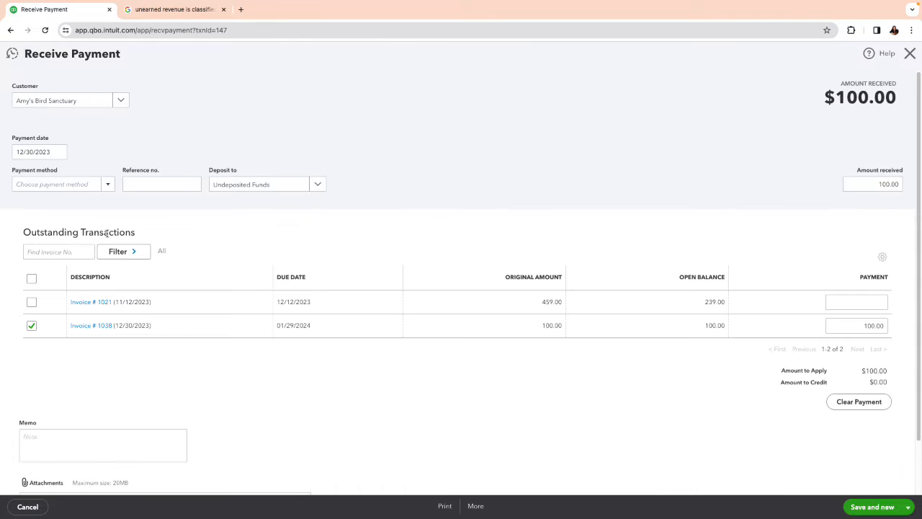
pyautogui.click(476, 506)
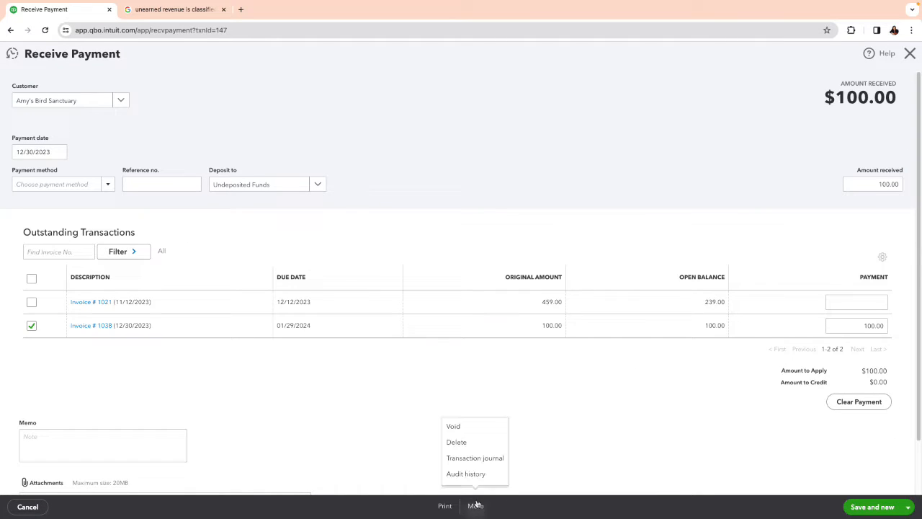
pyautogui.click(469, 443)
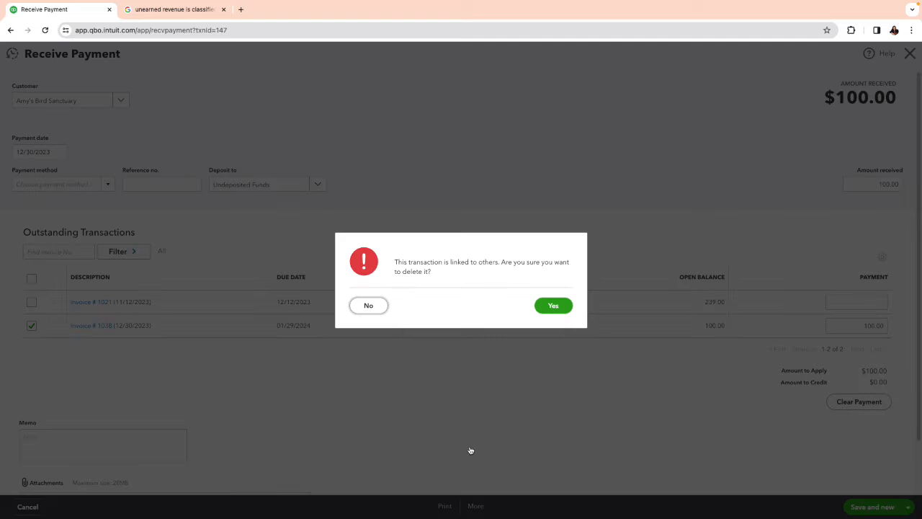
pyautogui.click(551, 307)
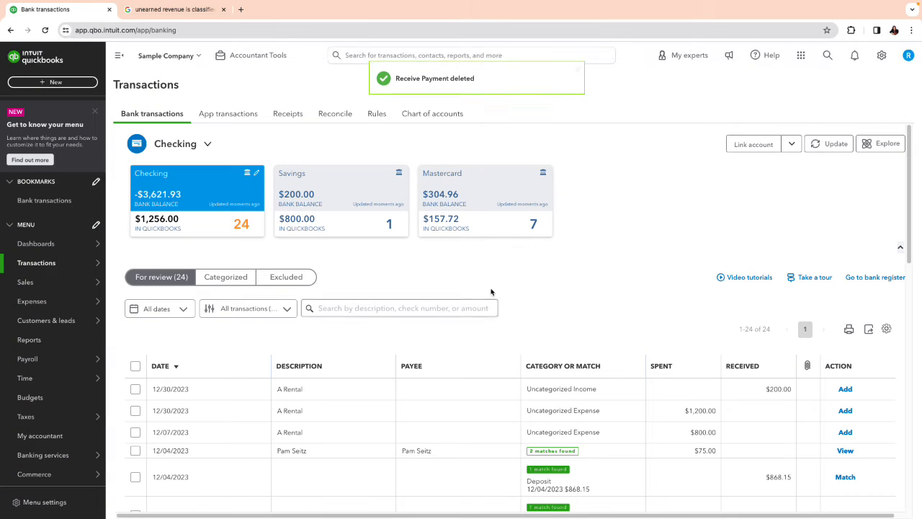
# Step: Reopen the 12/30/2023 invoice for Amy's Bird Sanctuary, set the Deposit line's rate to 200, and save and close it
pyautogui.click(41, 82)
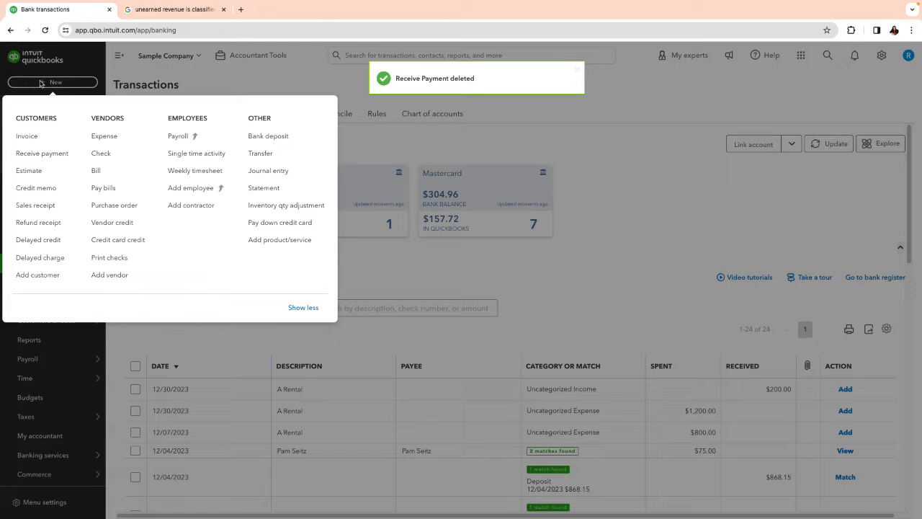
pyautogui.click(32, 139)
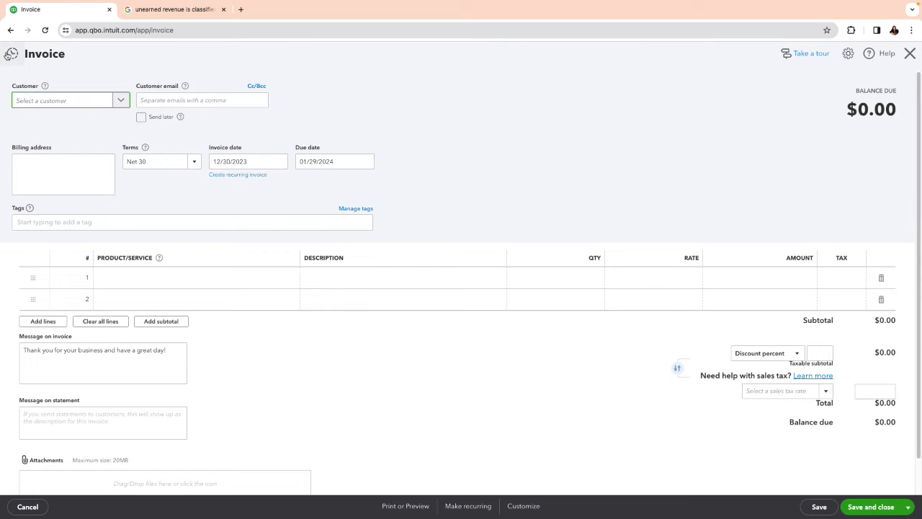
pyautogui.click(9, 56)
pyautogui.click(66, 112)
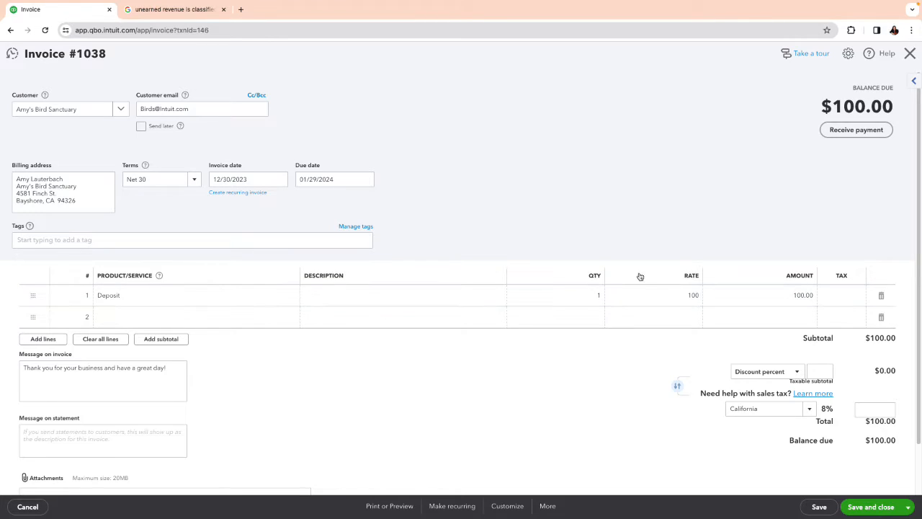
pyautogui.click(692, 296)
pyautogui.write('2')
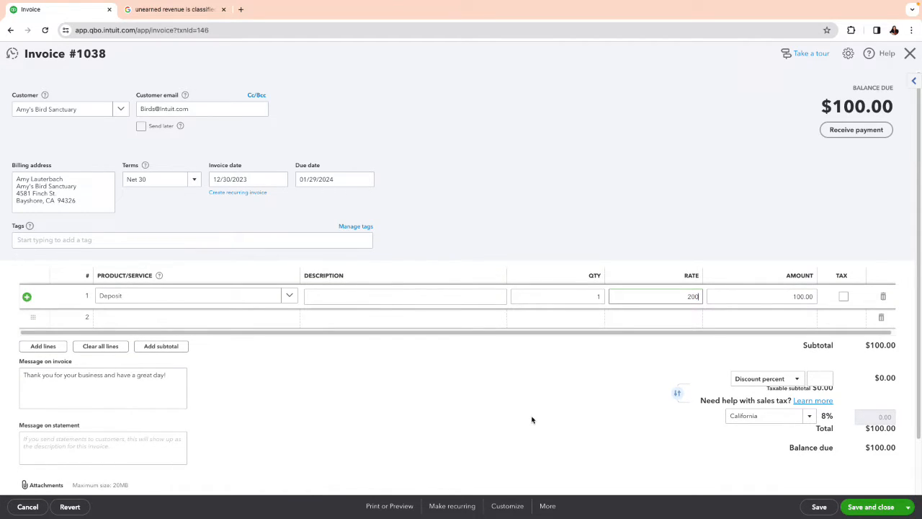
pyautogui.click(532, 418)
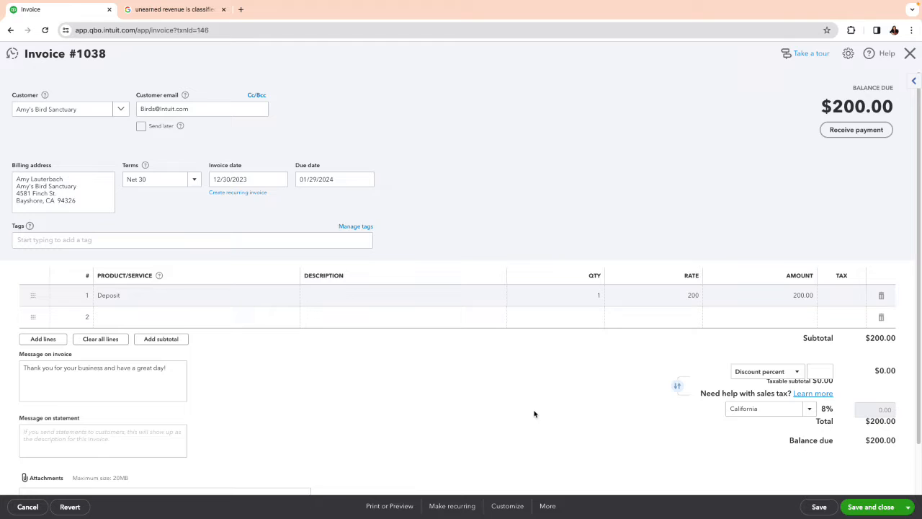
pyautogui.click(872, 506)
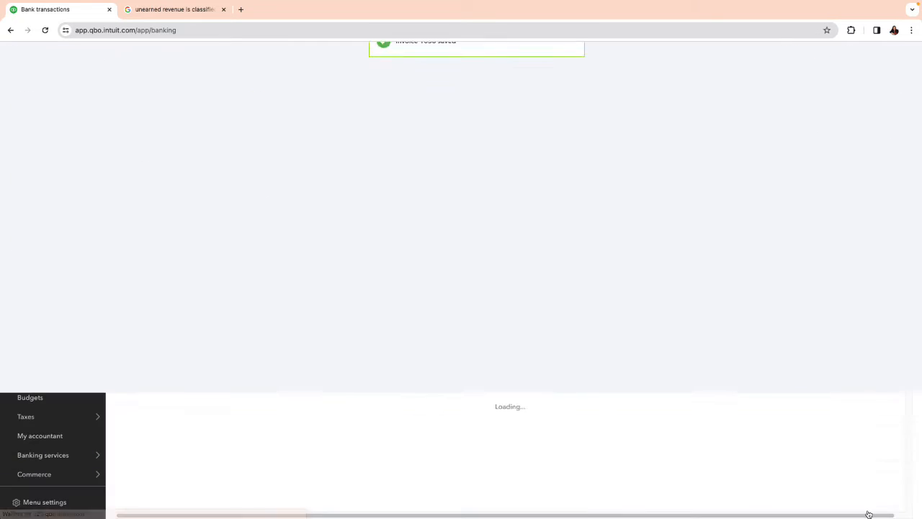
pyautogui.click(44, 83)
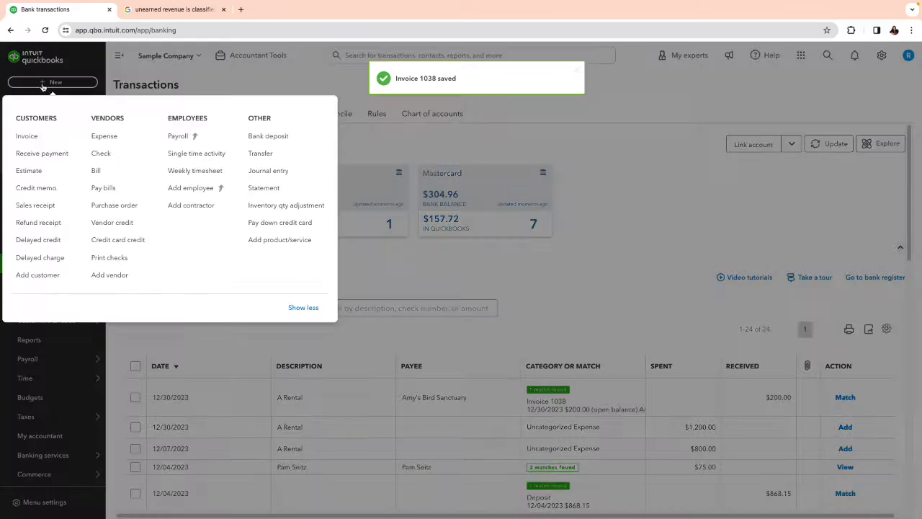
pyautogui.click(252, 132)
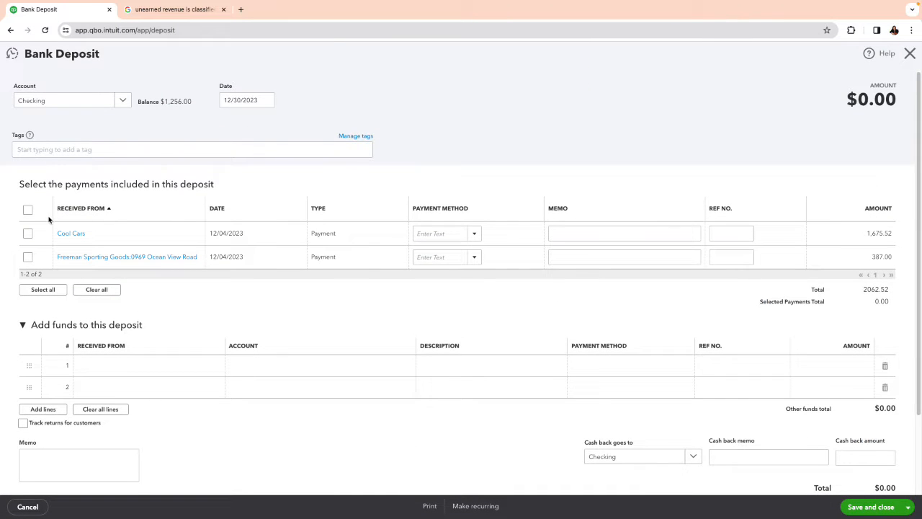
pyautogui.click(910, 54)
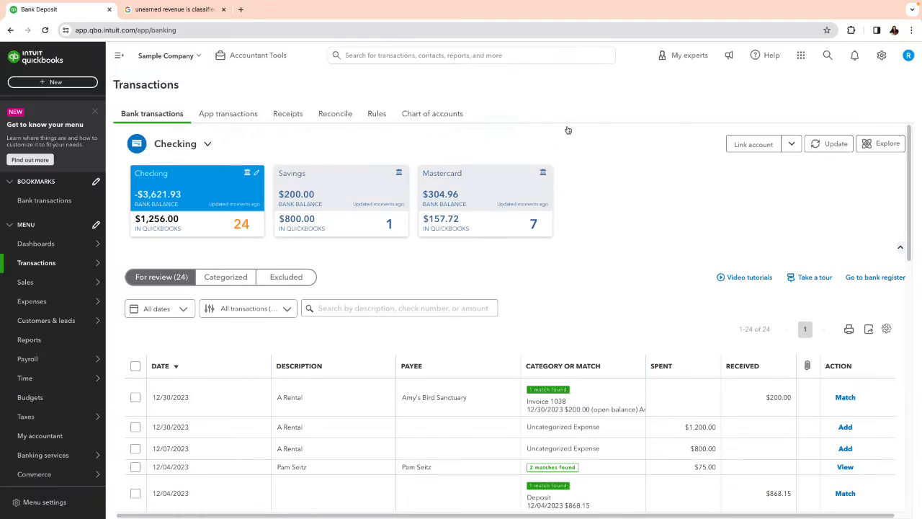
# Step: Reopen the most recent invoice for Amy's Bird Sanctuary, receive its 200.00 payment into Undeposited Funds, and save and close it
pyautogui.click(40, 87)
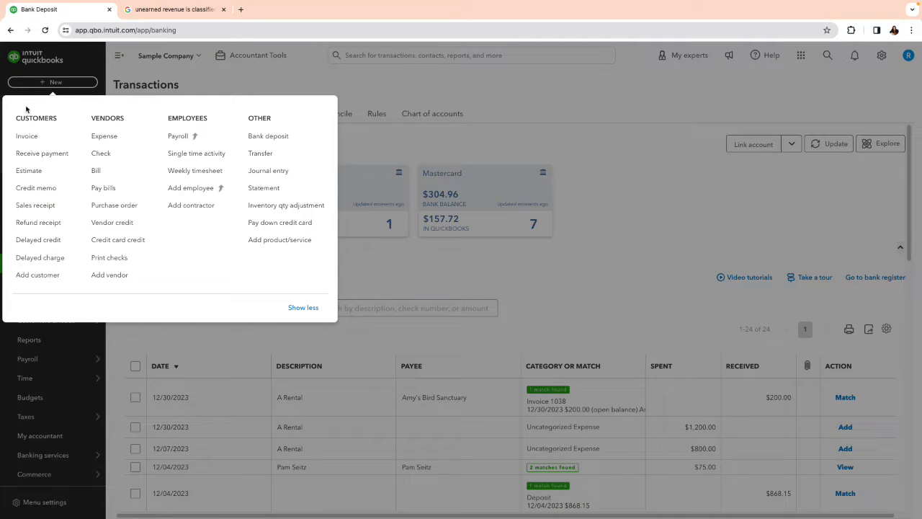
pyautogui.click(17, 136)
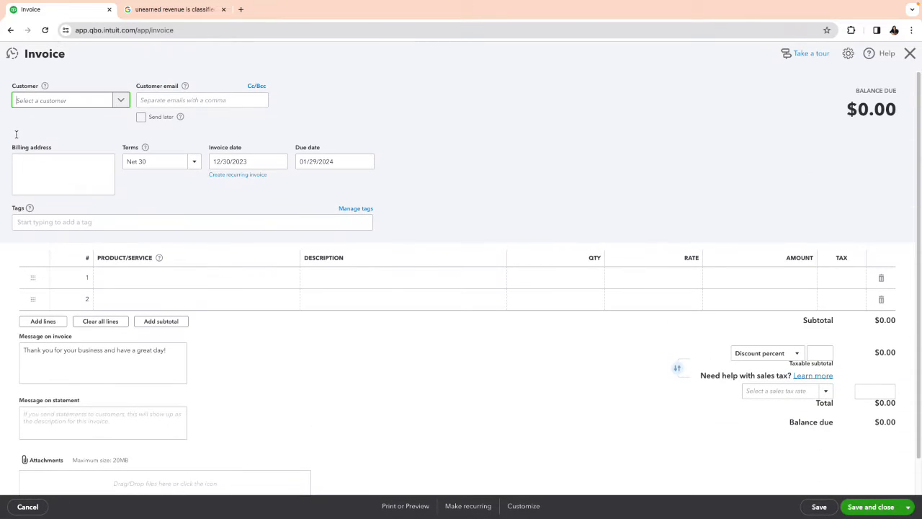
pyautogui.click(12, 55)
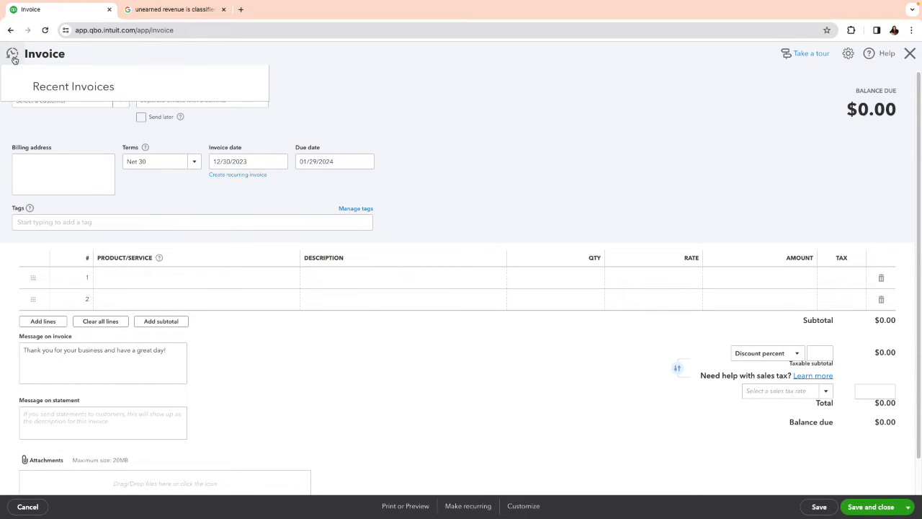
pyautogui.click(103, 114)
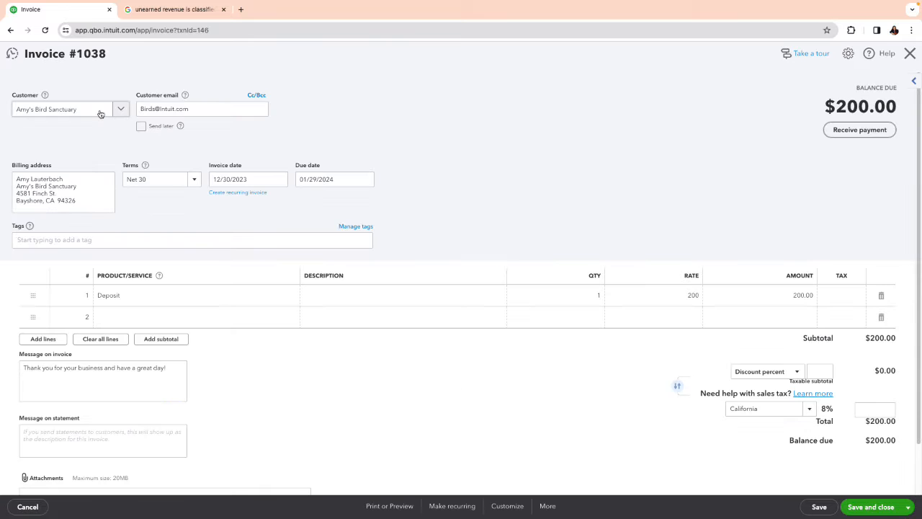
pyautogui.click(855, 131)
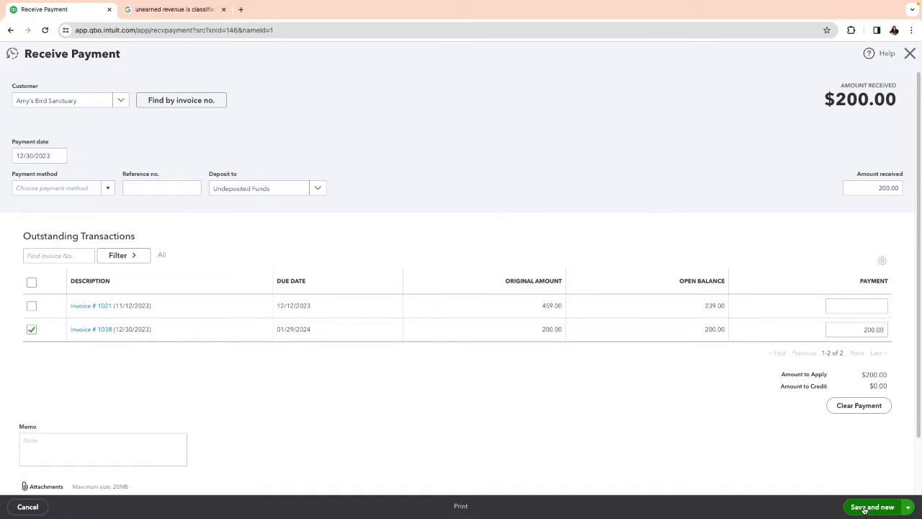
pyautogui.click(907, 507)
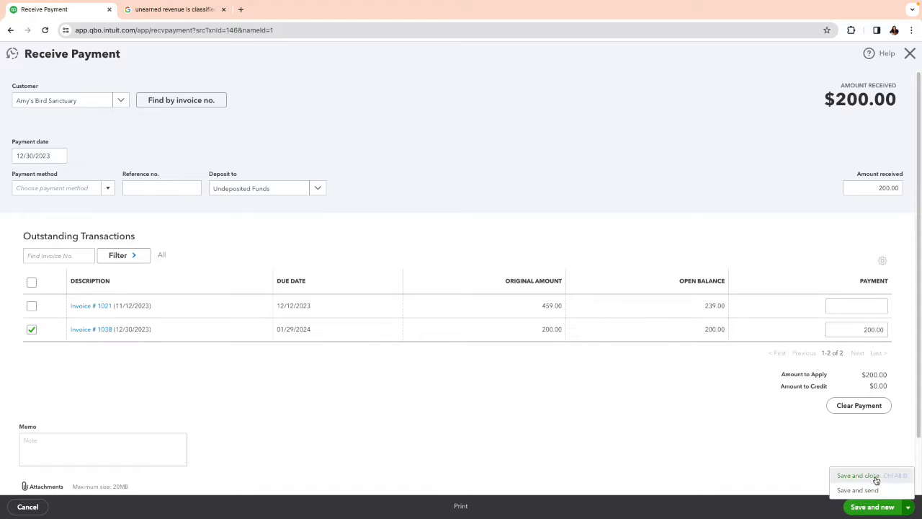
pyautogui.click(875, 477)
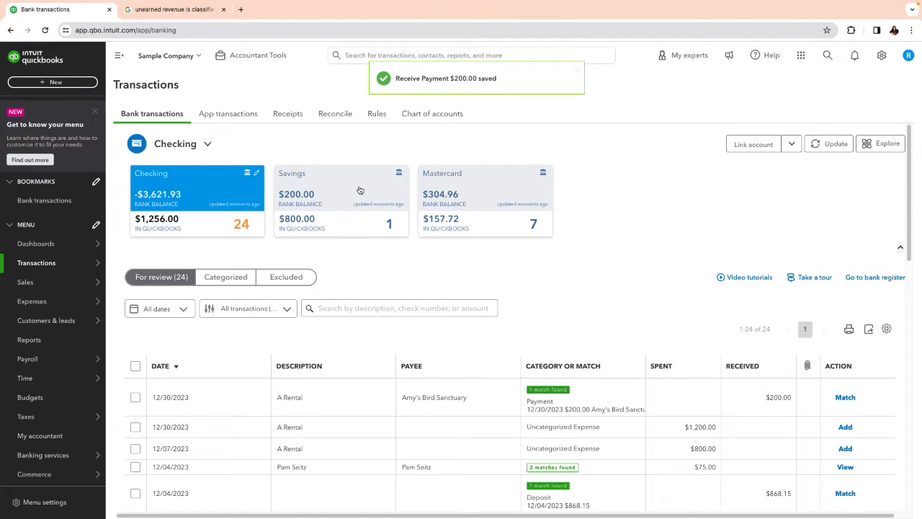
# Step: Record a Checking bank deposit containing the 200.00 payment from Amy's Bird Sanctuary and match it to the 12/30/2023 bank transaction
pyautogui.click(44, 82)
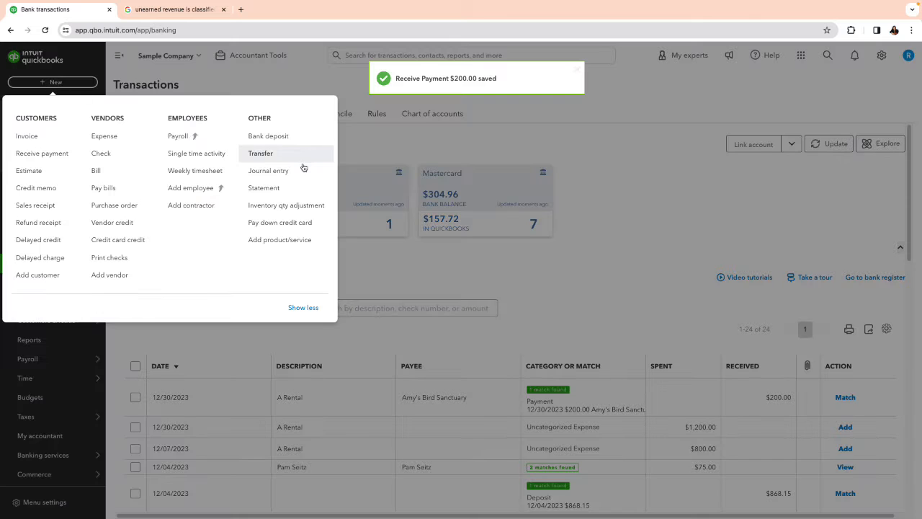
pyautogui.click(268, 136)
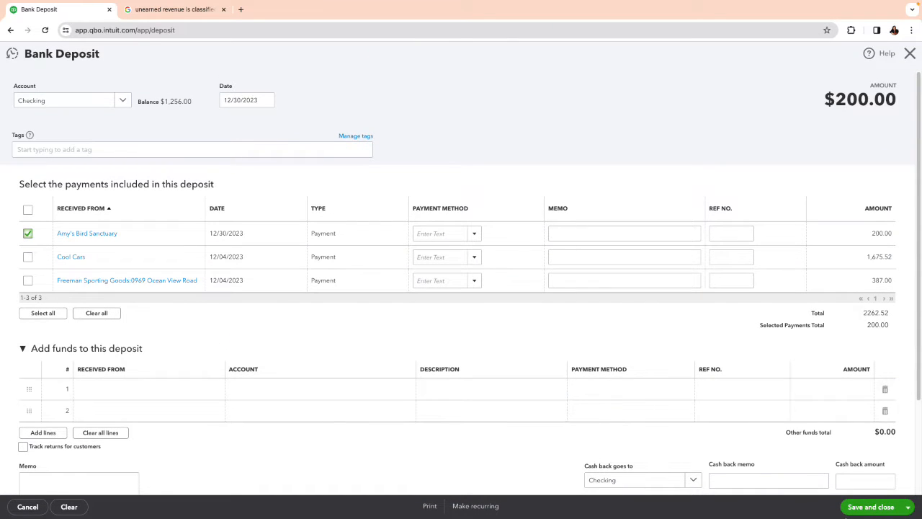
pyautogui.click(870, 507)
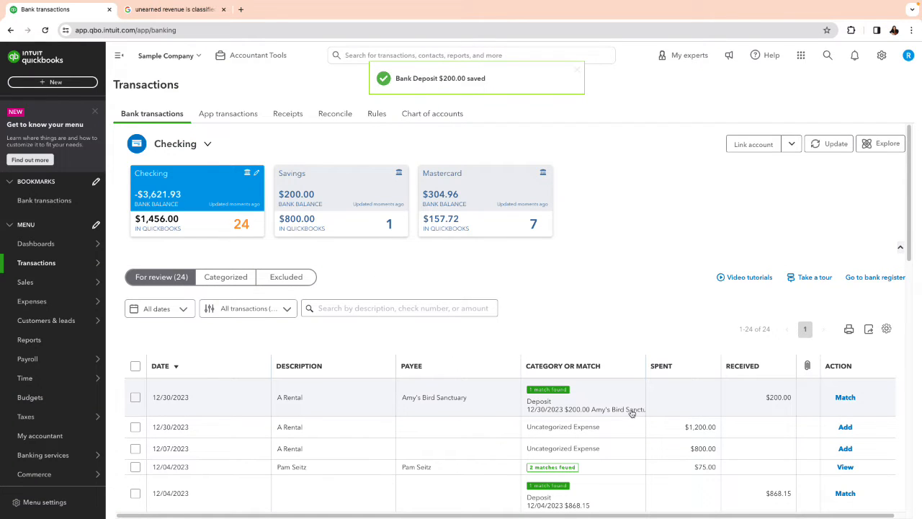
pyautogui.click(847, 398)
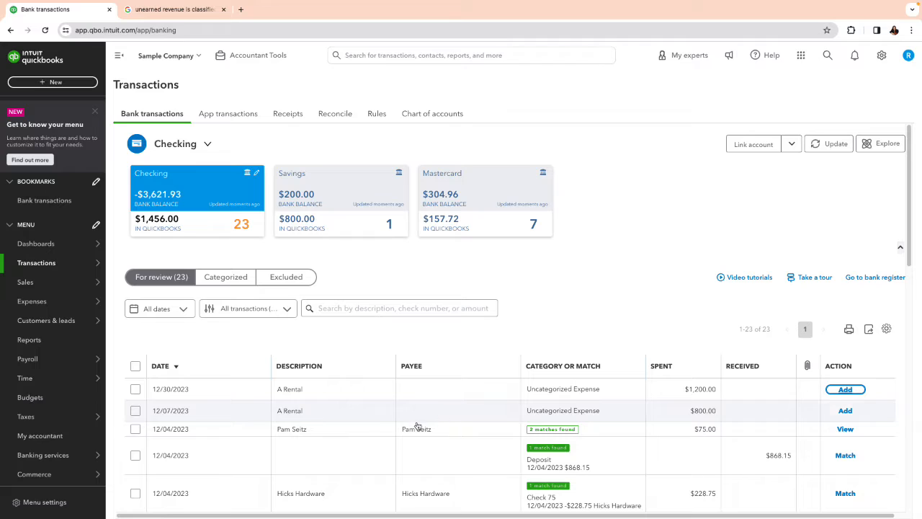
# Step: Filter the chart of accounts by "def" and view the Deferred Revenue account's register without the introductory tour
pyautogui.moveTo(97, 453)
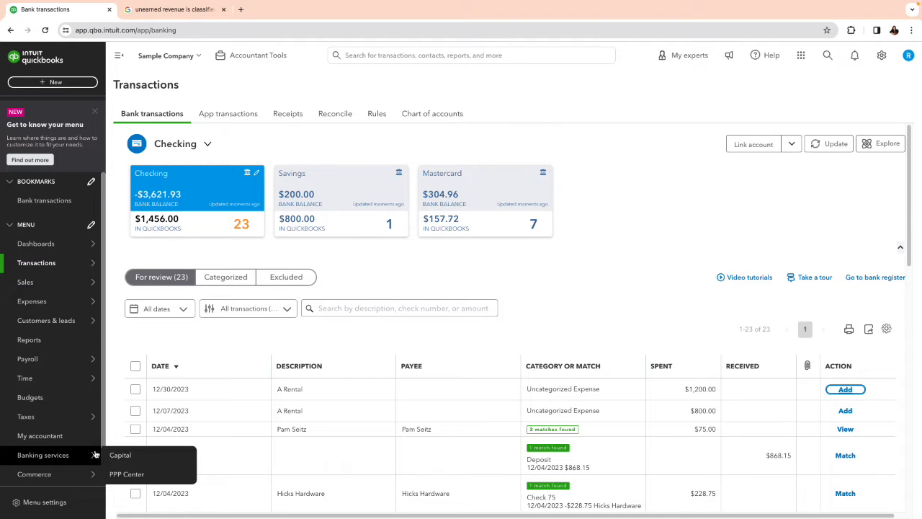
pyautogui.moveTo(31, 271)
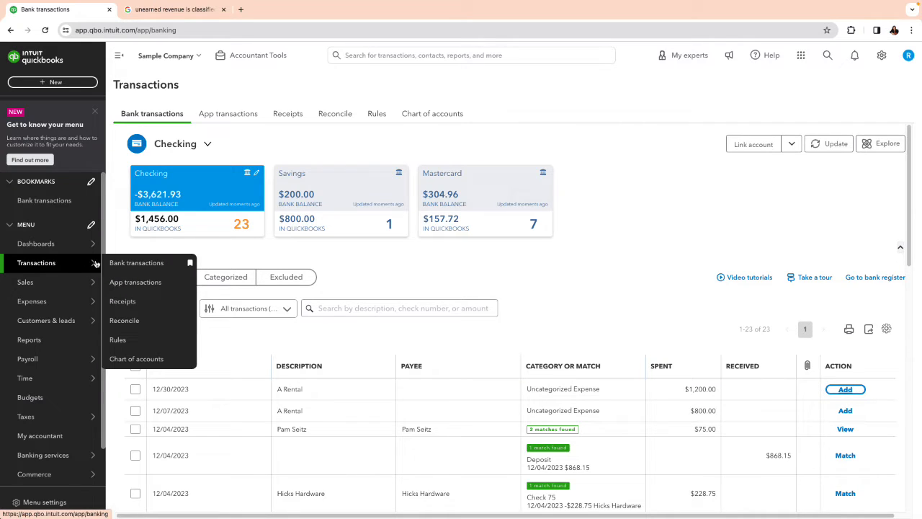
pyautogui.click(152, 358)
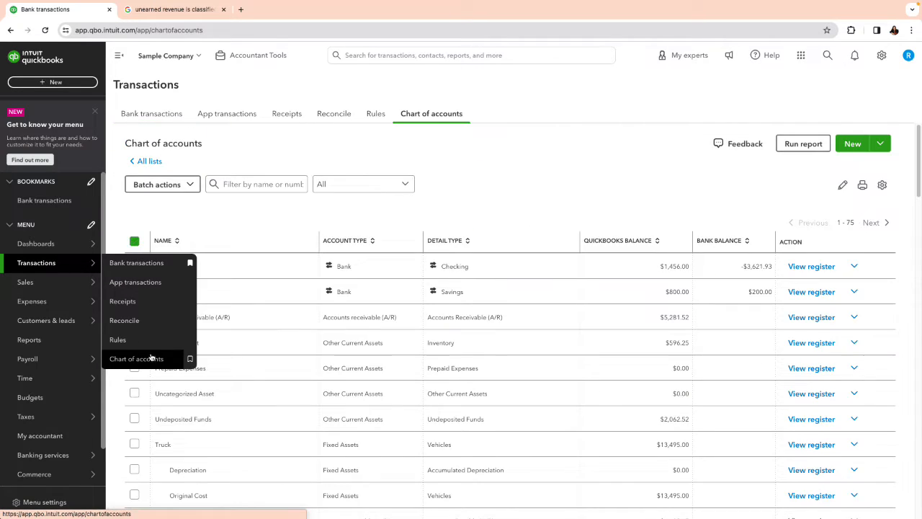
pyautogui.click(256, 215)
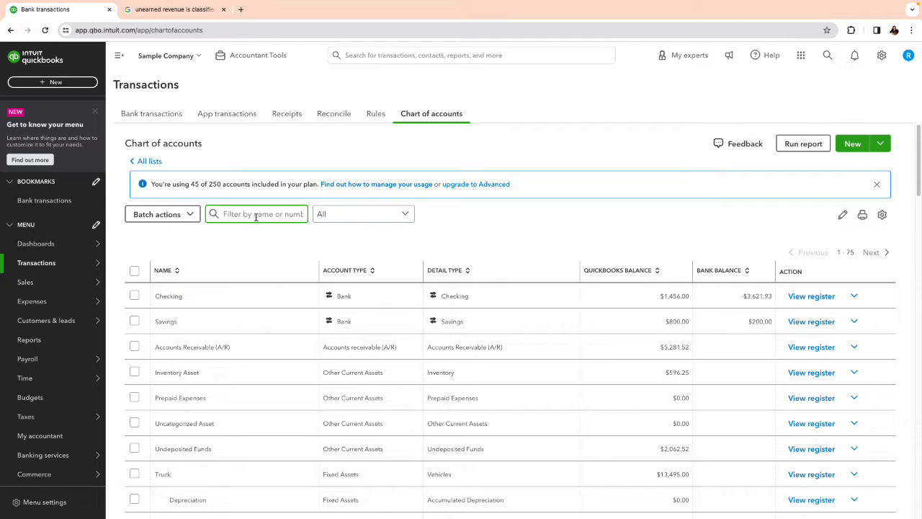
pyautogui.write('def')
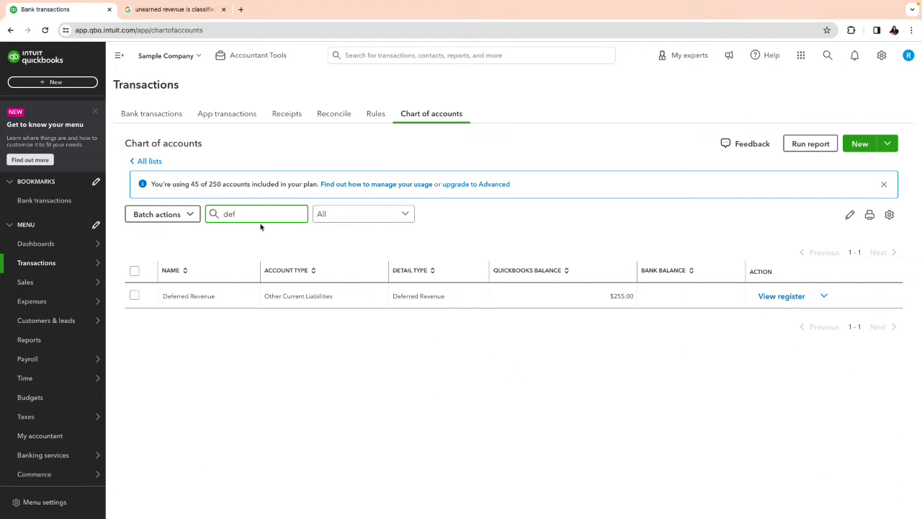
pyautogui.click(777, 303)
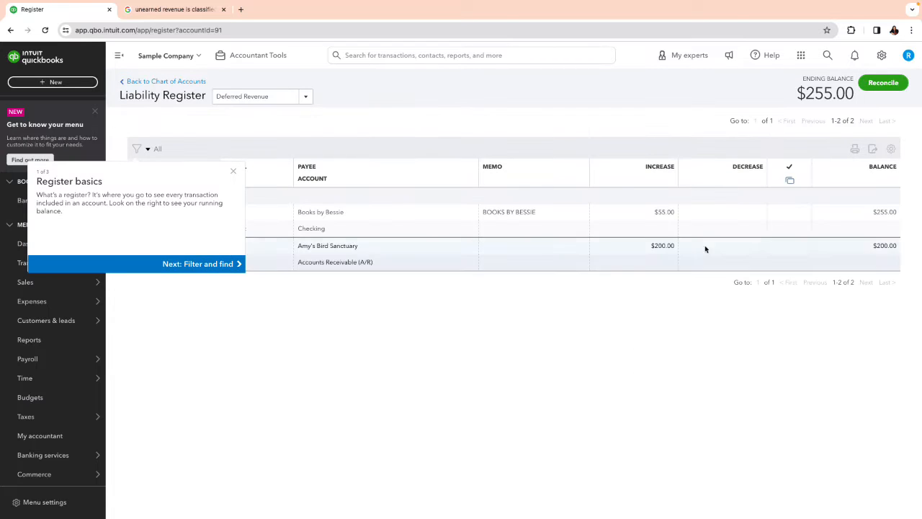
pyautogui.click(232, 173)
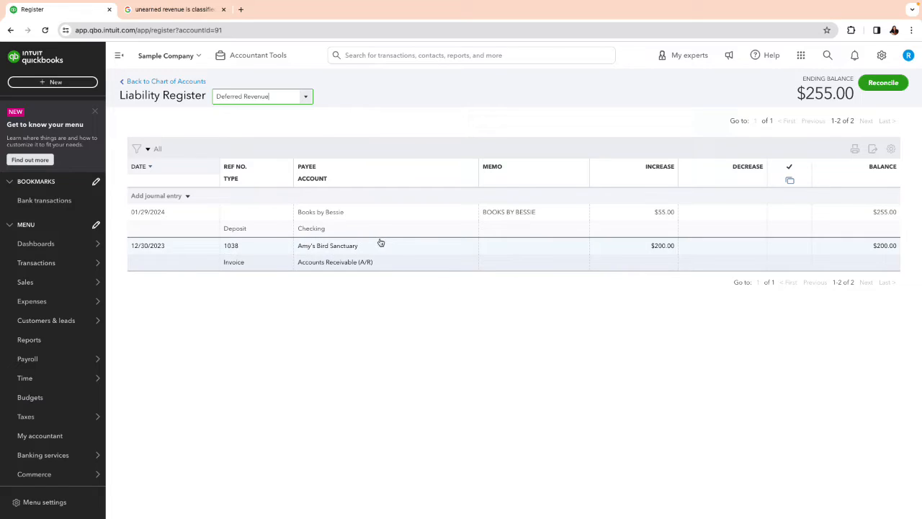
# Step: Start a new invoice for Amy's Bird Sanctuary with the Design service on the first line
pyautogui.click(46, 85)
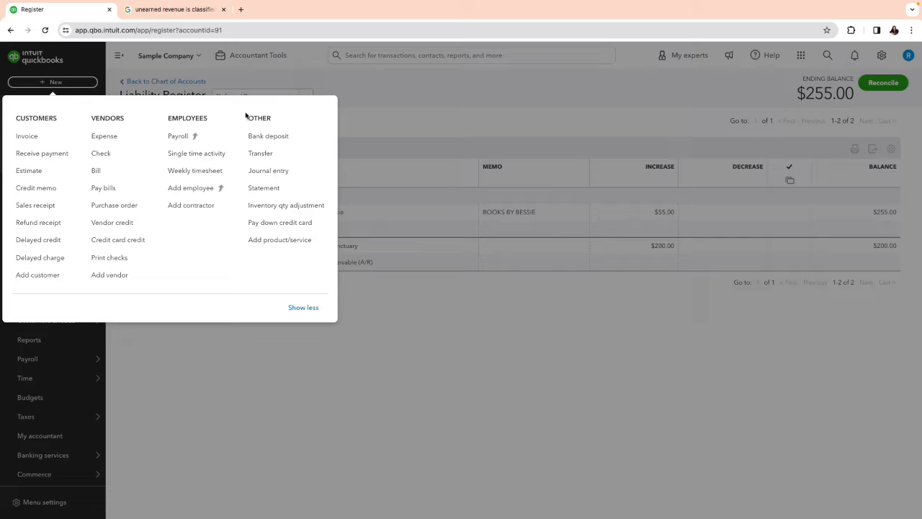
pyautogui.click(390, 92)
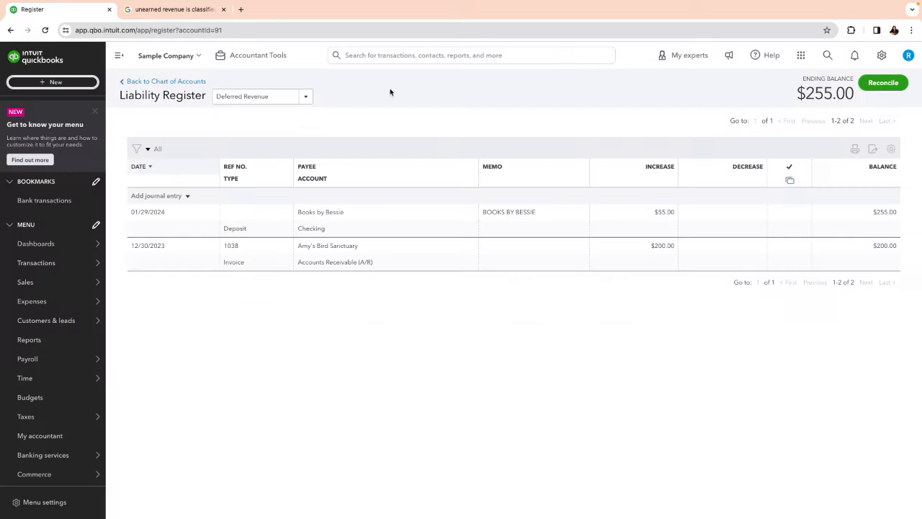
pyautogui.click(56, 82)
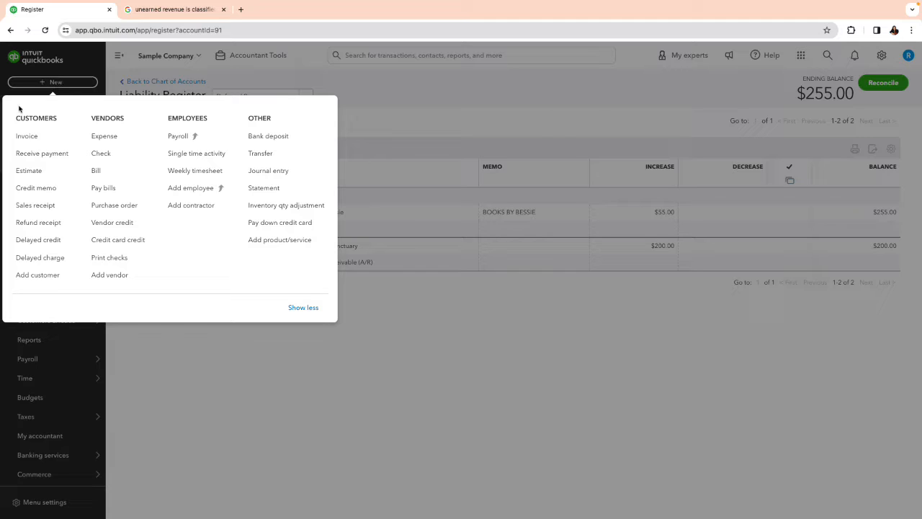
pyautogui.click(29, 136)
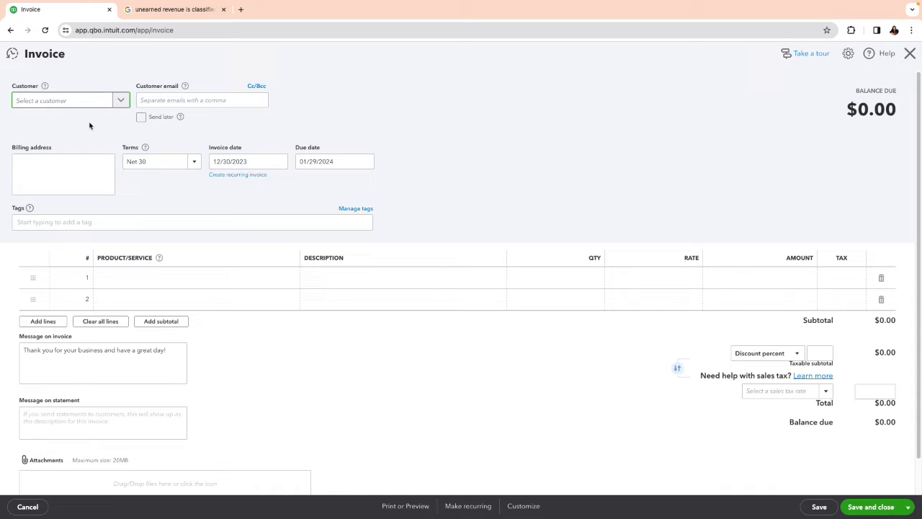
pyautogui.click(121, 101)
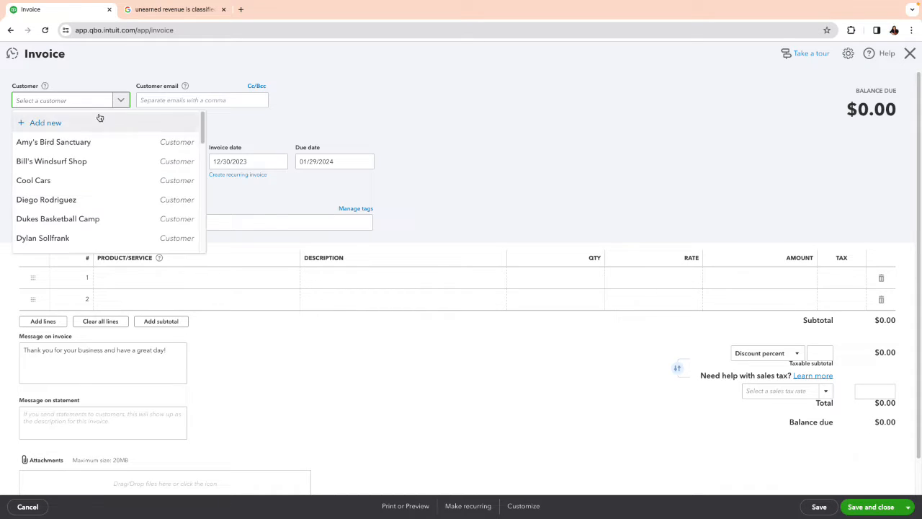
pyautogui.click(68, 142)
pyautogui.click(176, 282)
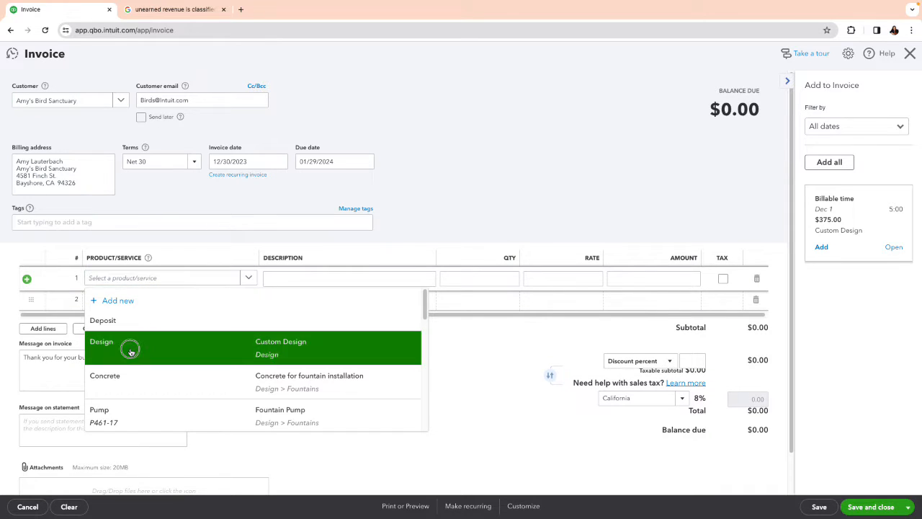
pyautogui.click(119, 349)
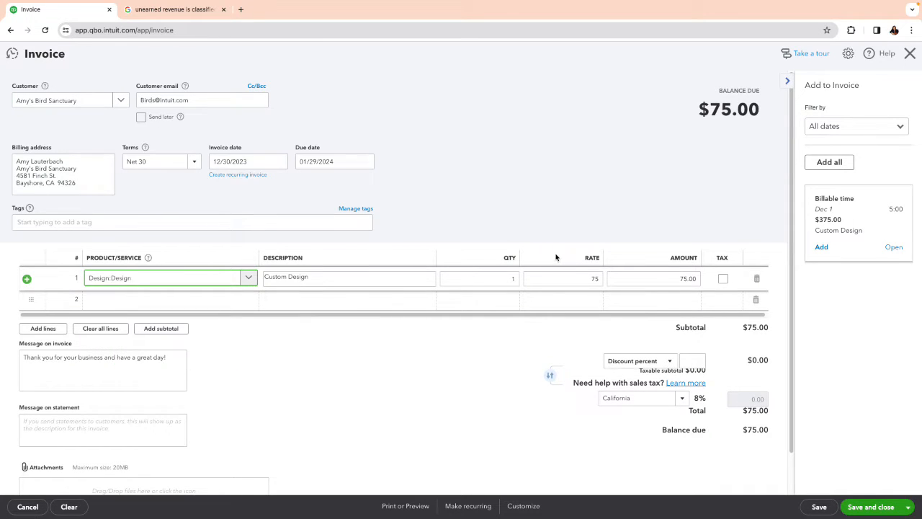
# Step: Set the Design line's quantity to 2.5
pyautogui.click(584, 280)
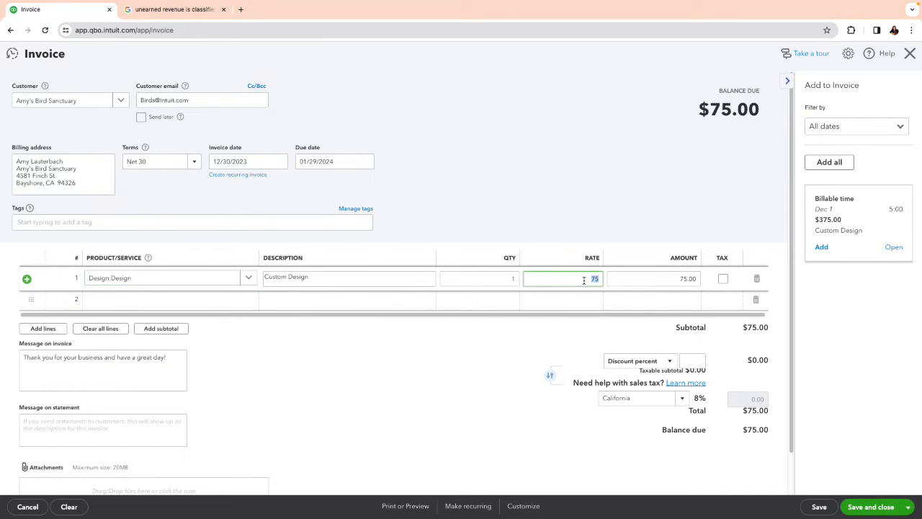
pyautogui.click(505, 280)
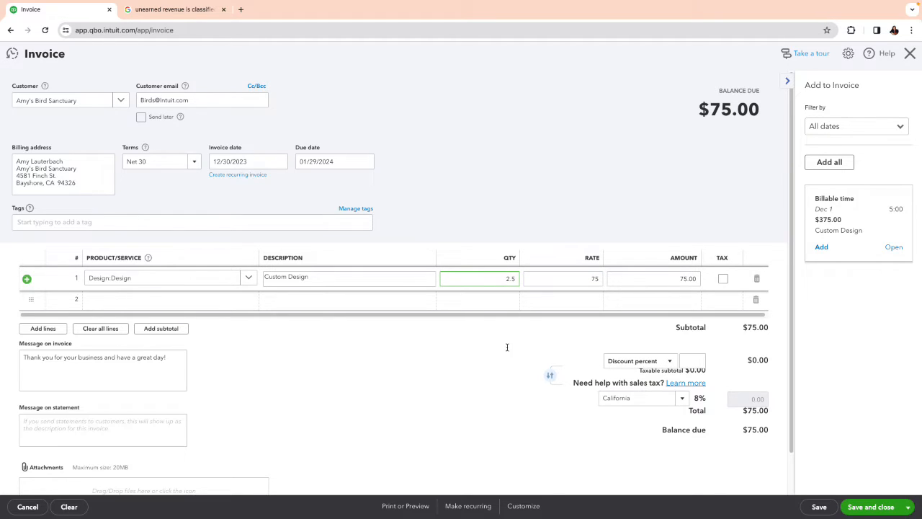
pyautogui.click(482, 364)
# Step: Clear the Design line's quantity and set its amount to 200
pyautogui.click(508, 280)
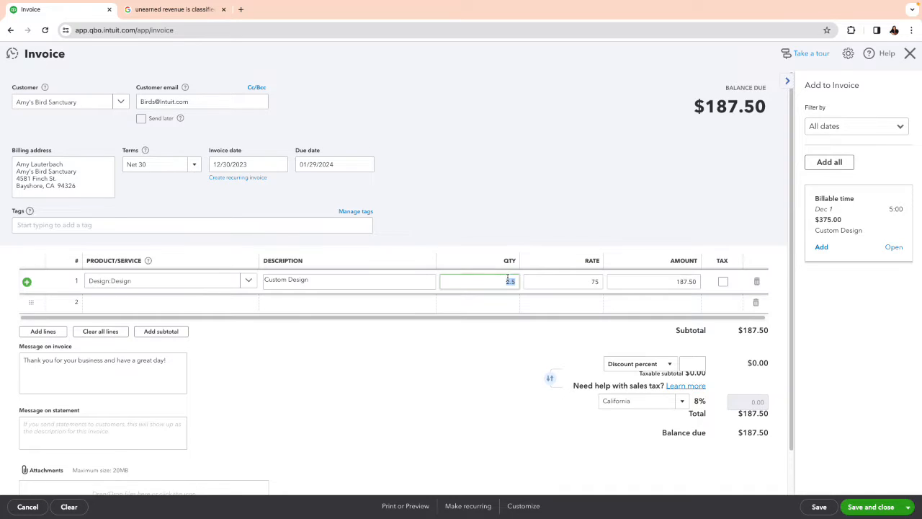
pyautogui.click(548, 284)
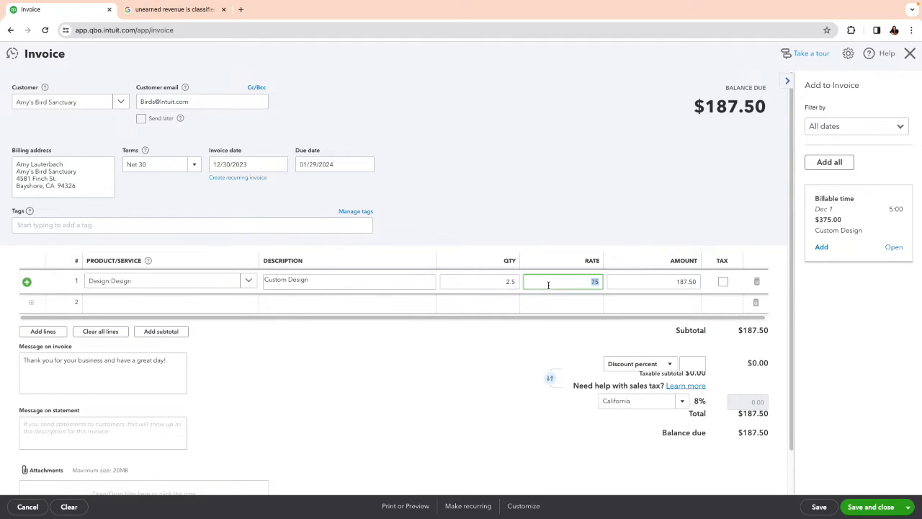
pyautogui.hotkey('shift', 'Tab')
pyautogui.press('BackSpace')
pyautogui.press('Tab')
pyautogui.press('Tab')
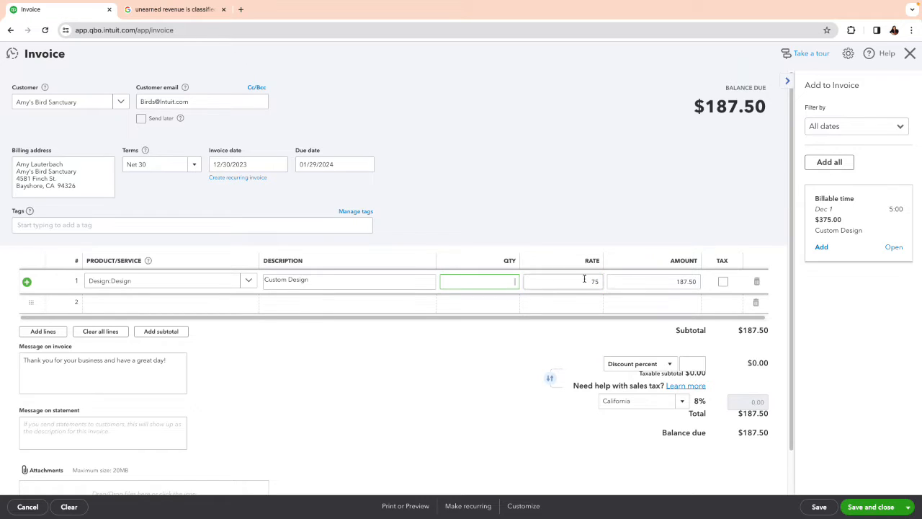
pyautogui.moveTo(678, 284); pyautogui.dragTo(712, 282)
pyautogui.click(681, 279)
pyautogui.doubleClick(680, 279)
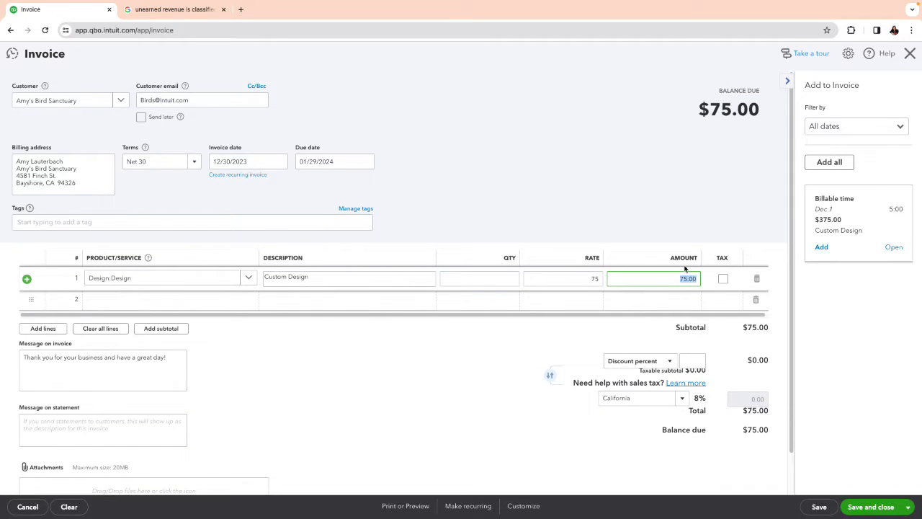
pyautogui.write('200')
pyautogui.click(481, 371)
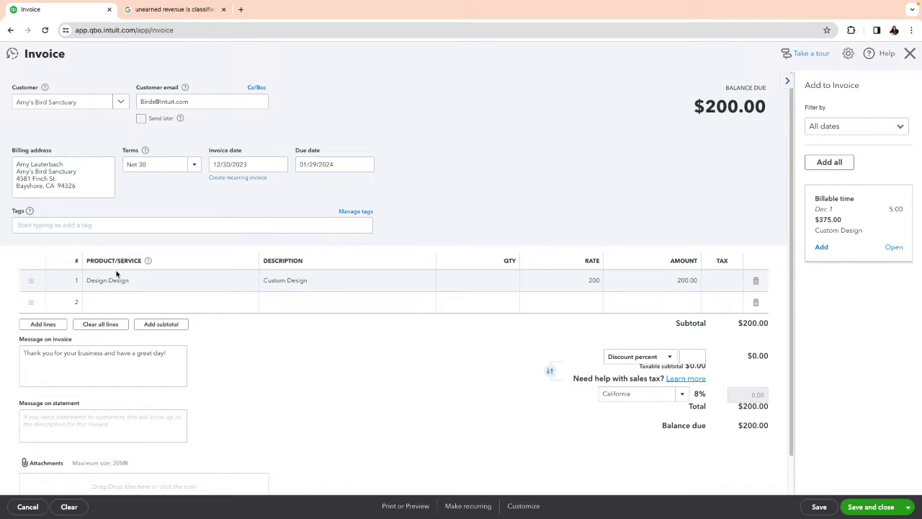
# Step: Add the Deposit item on the invoice's second line with an amount of -200, and save and close the invoice
pyautogui.click(124, 305)
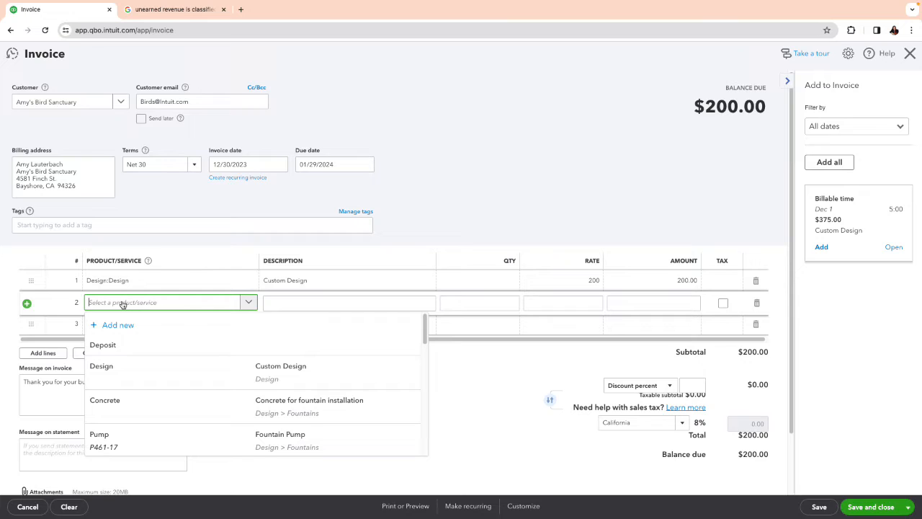
pyautogui.write('depos')
pyautogui.click(136, 350)
pyautogui.click(582, 303)
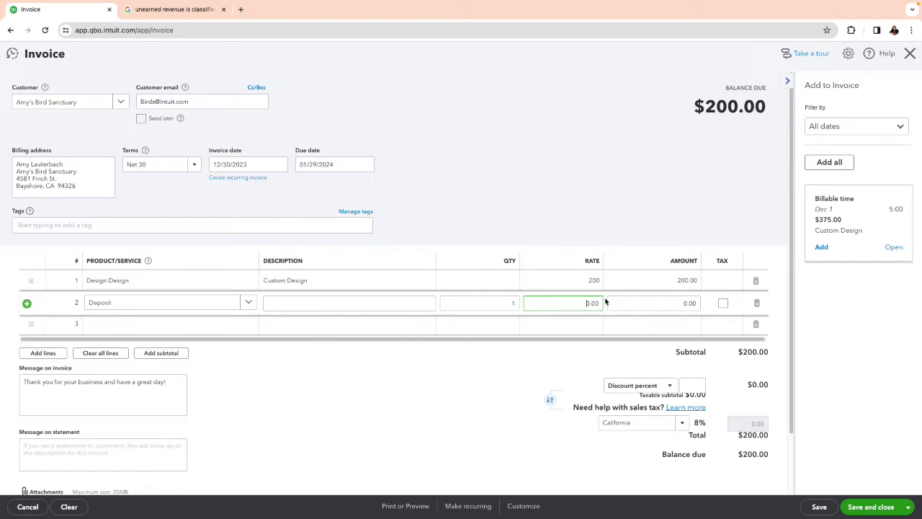
pyautogui.click(652, 303)
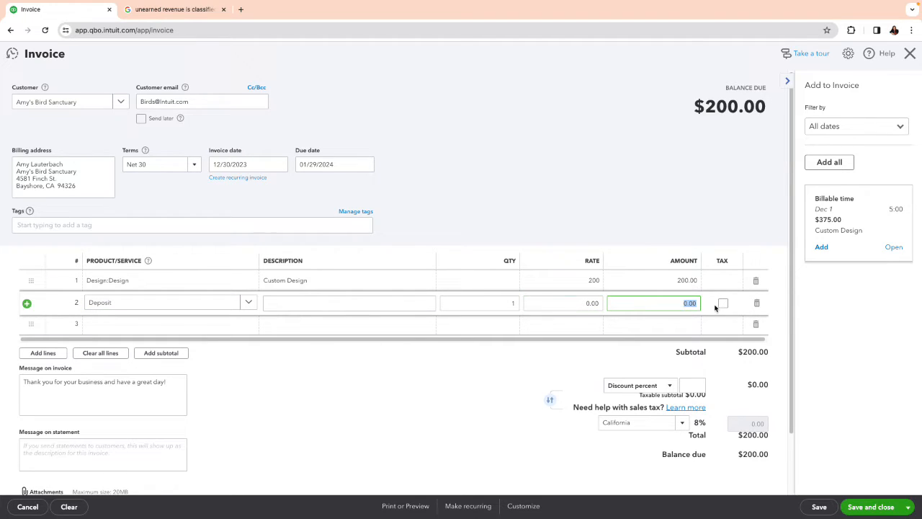
pyautogui.write('-200')
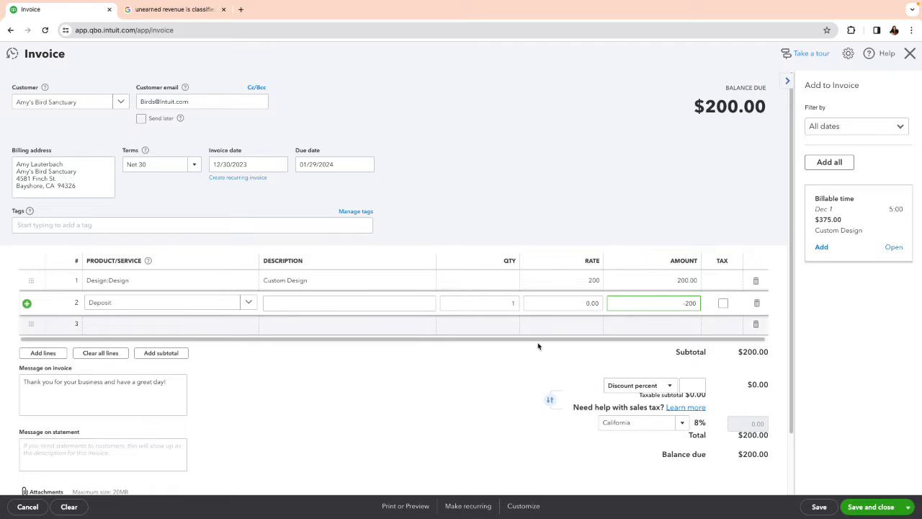
pyautogui.click(426, 389)
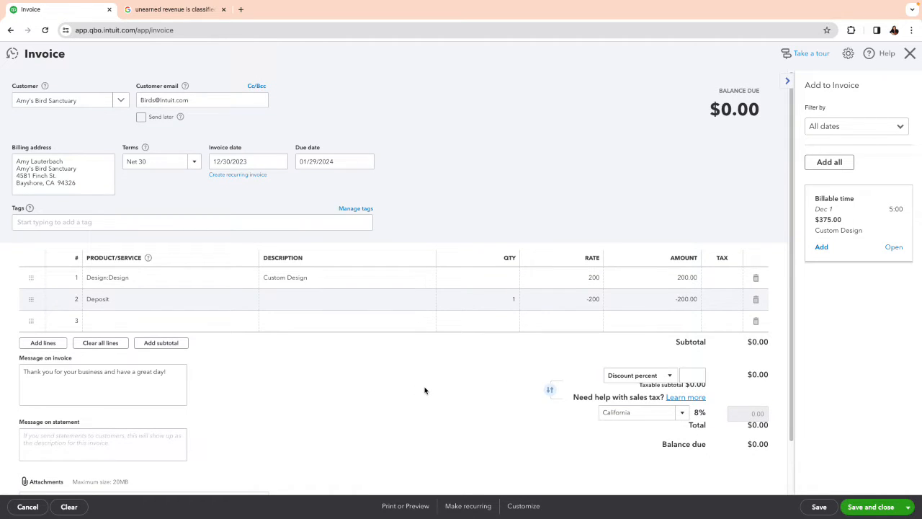
pyautogui.scroll(-1, 405, 392)
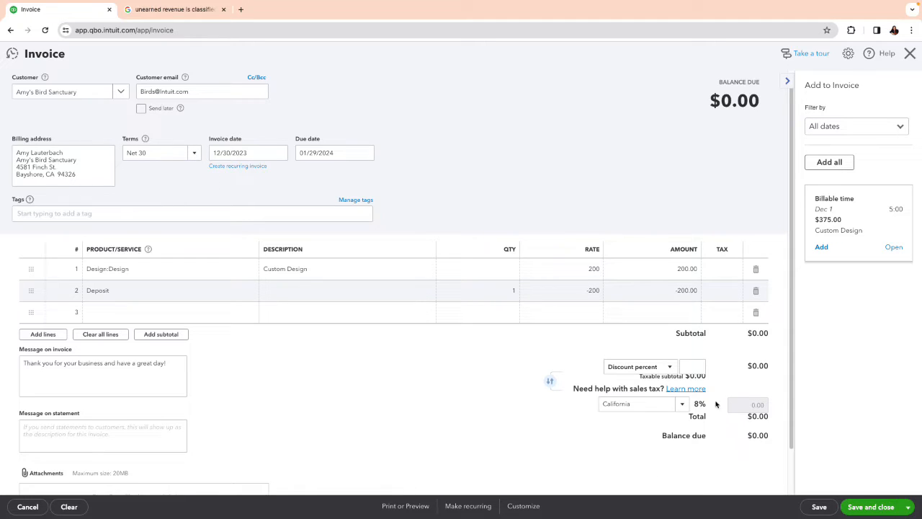
pyautogui.click(877, 512)
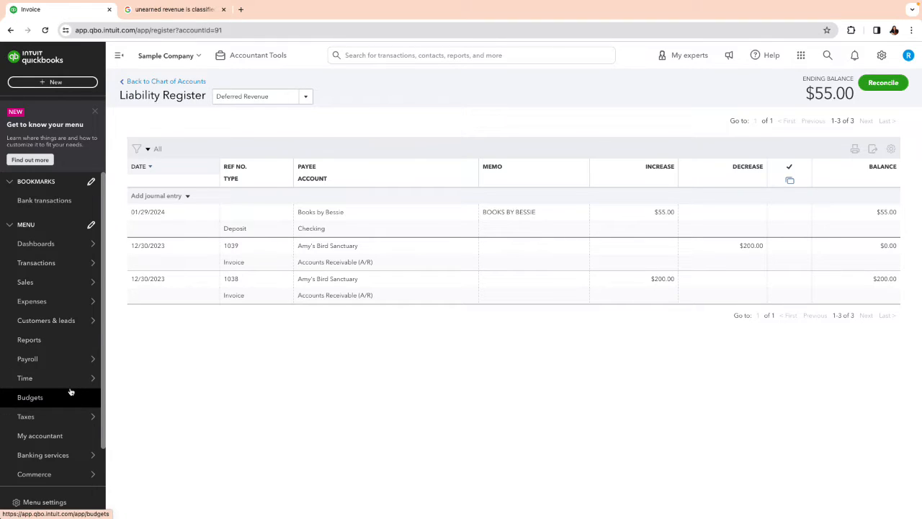
# Step: Run the Profit and Loss report for the period 12/30/2022 to 12/30/2023
pyautogui.moveTo(71, 389)
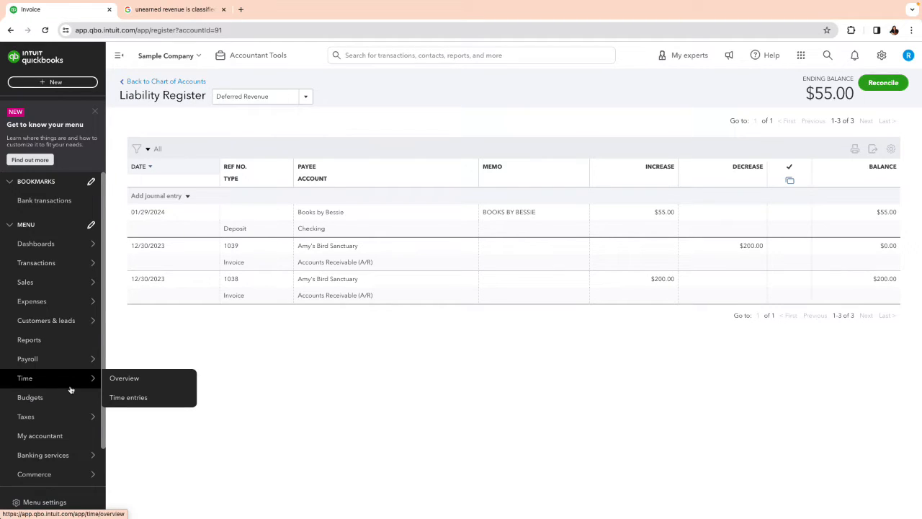
pyautogui.click(64, 339)
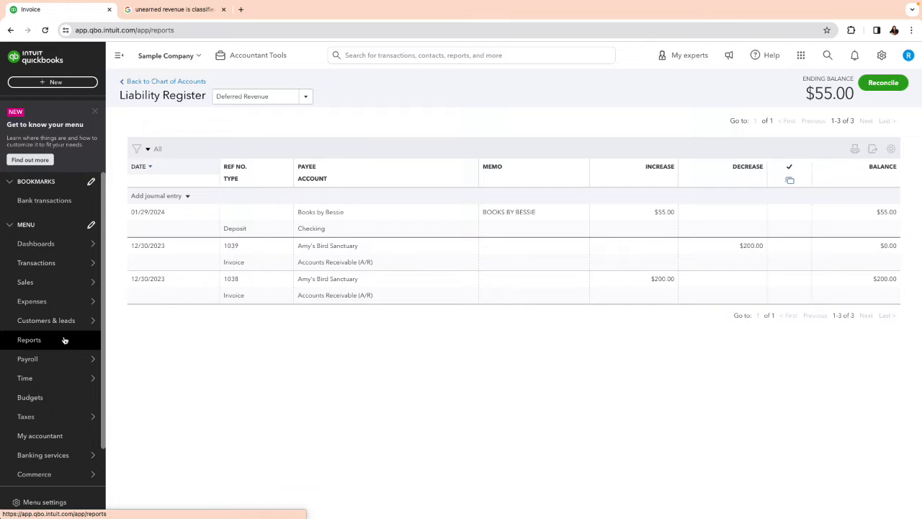
pyautogui.click(177, 268)
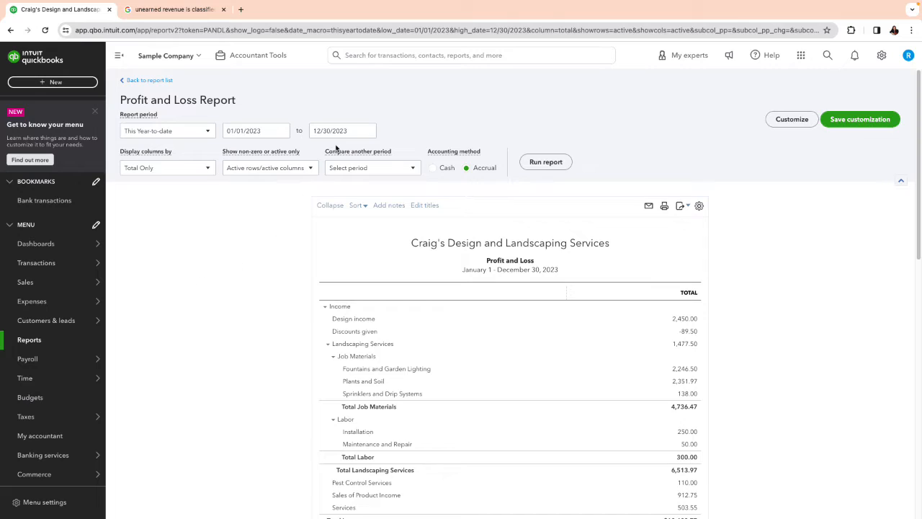
pyautogui.click(281, 130)
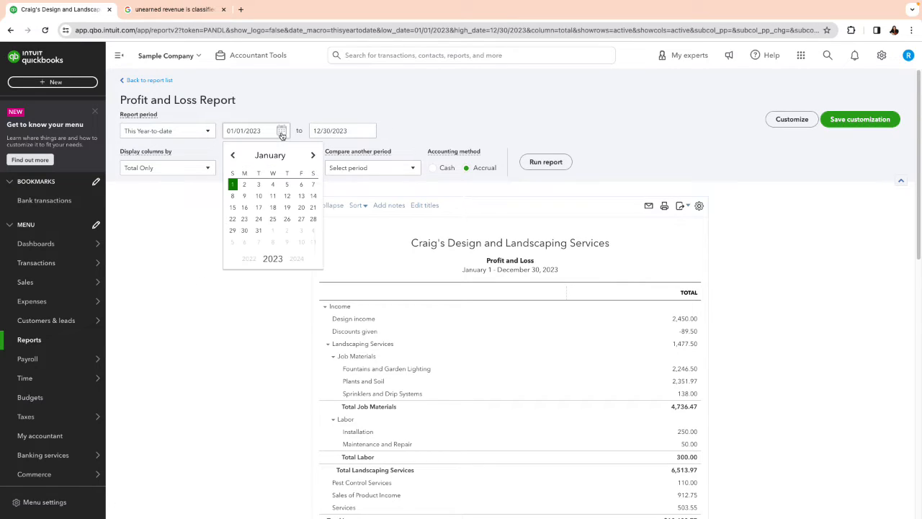
pyautogui.click(232, 155)
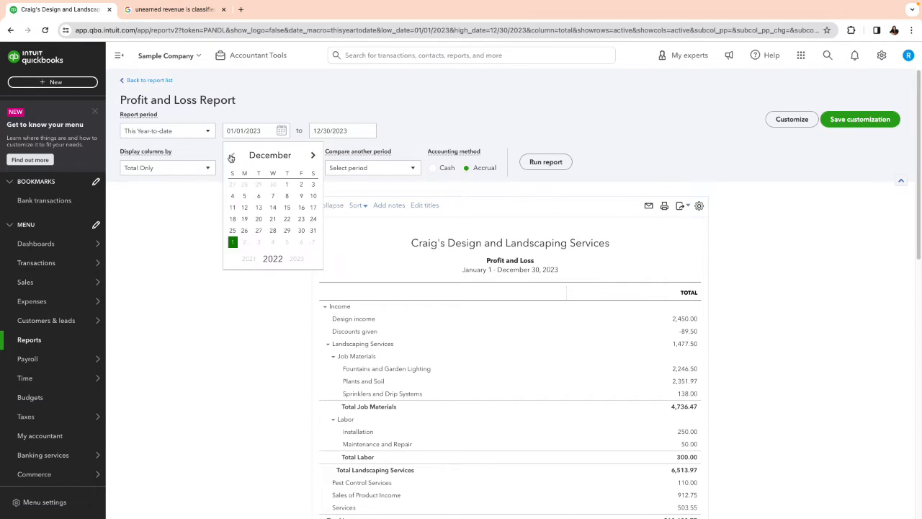
pyautogui.click(302, 231)
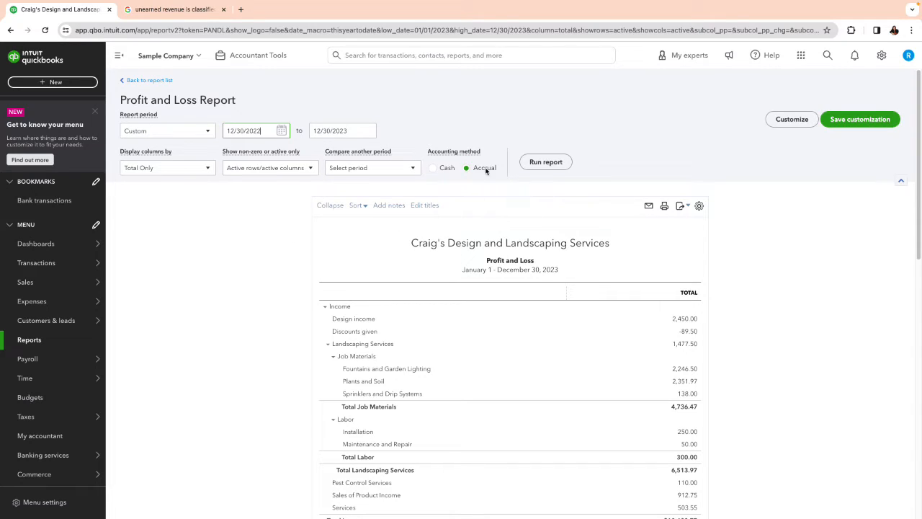
pyautogui.click(551, 165)
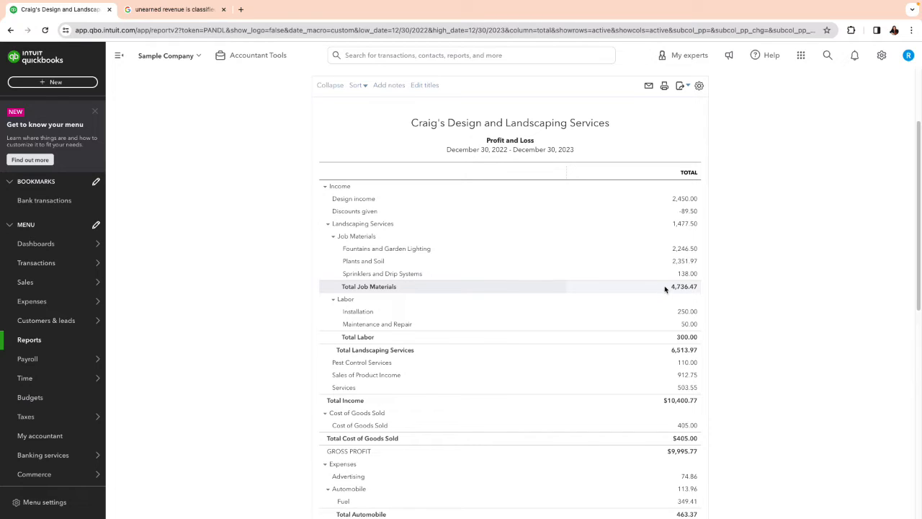
# Step: View the transactions behind the Design income total in the Profit and Loss report, dismissing the modern view introduction
pyautogui.scroll(-1, 665, 289)
pyautogui.scroll(-1, 665, 288)
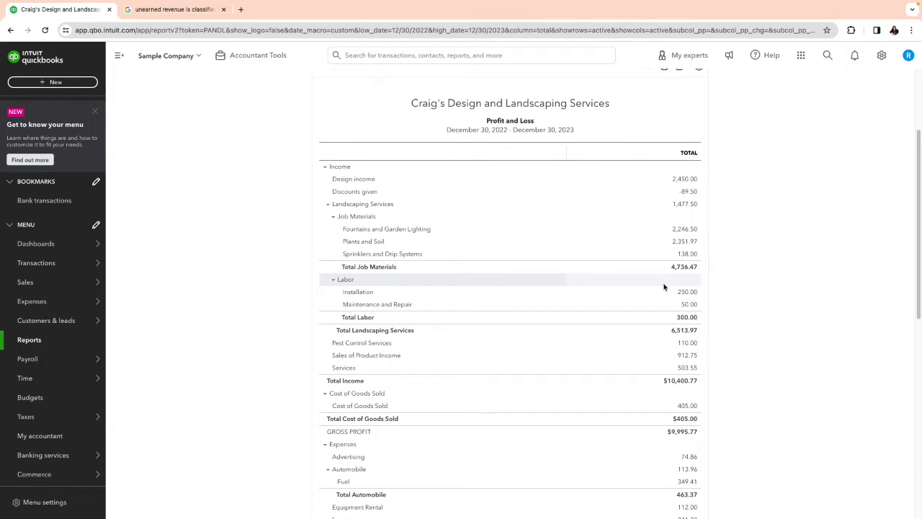
pyautogui.click(691, 183)
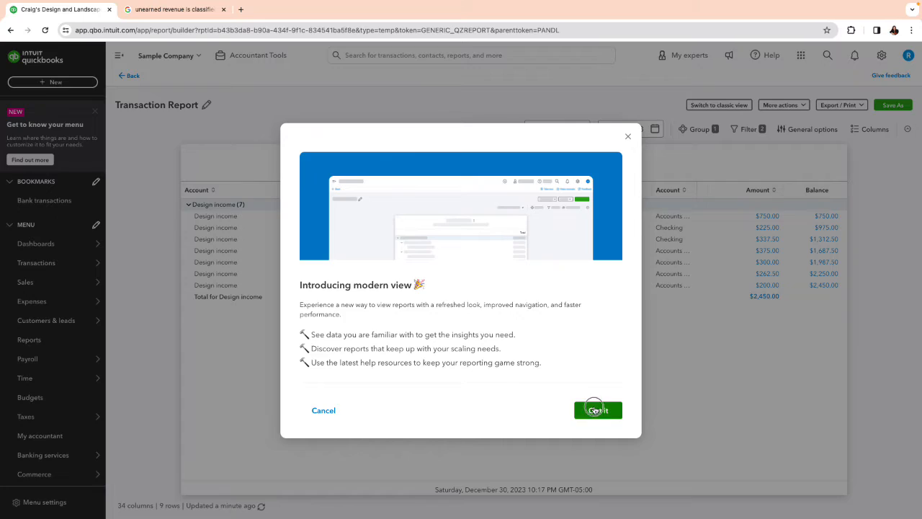
pyautogui.click(595, 409)
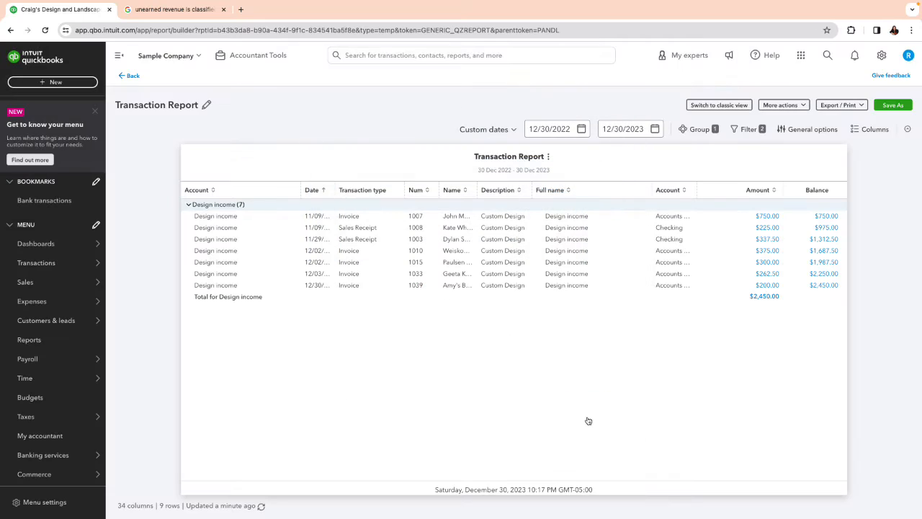
# Step: Open the $200.00 Amy's Bird Sanctuary invoice from the Design income transactions and delete it
pyautogui.click(770, 286)
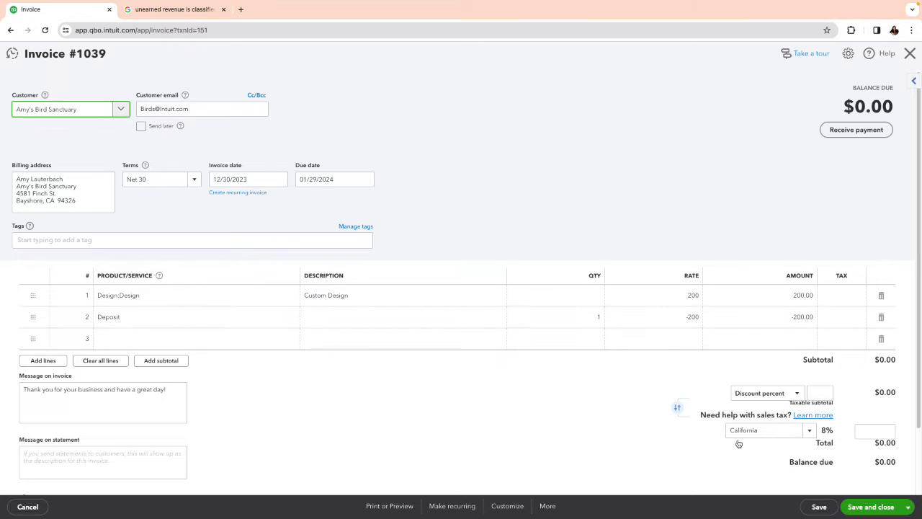
pyautogui.click(551, 511)
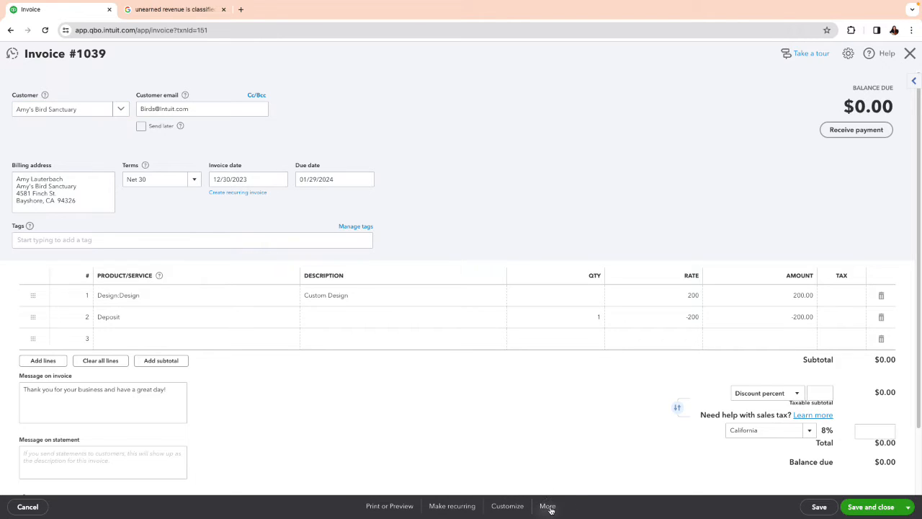
pyautogui.click(539, 441)
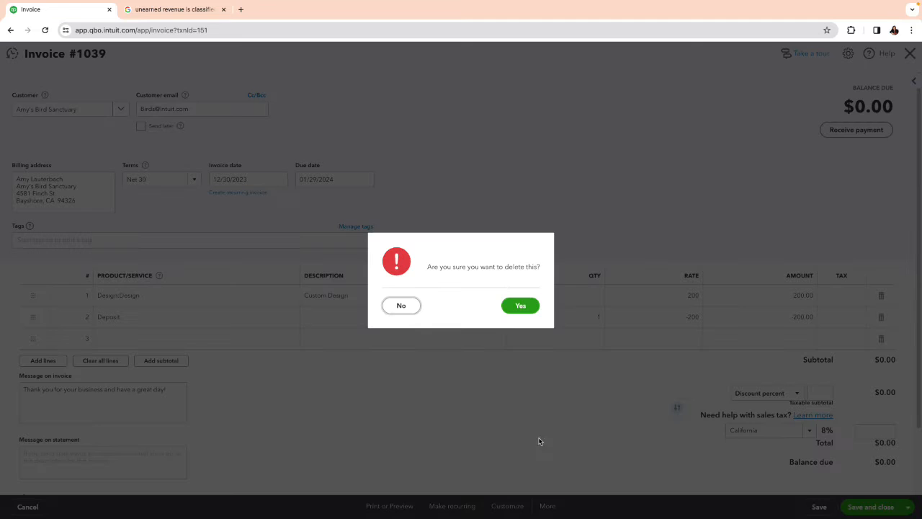
pyautogui.click(524, 308)
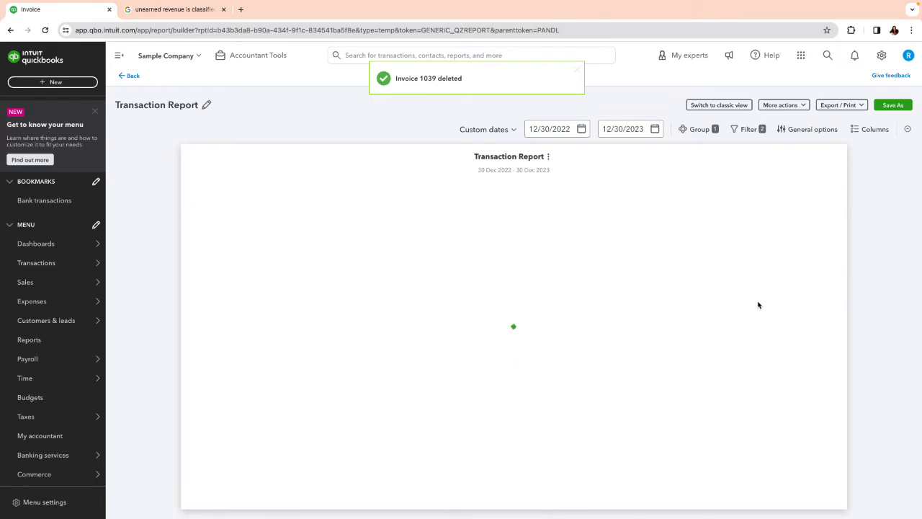
# Step: Go back to the Profit and Loss report, dismiss the feedback survey, and recheck the Design income transactions before returning to the report
pyautogui.click(130, 76)
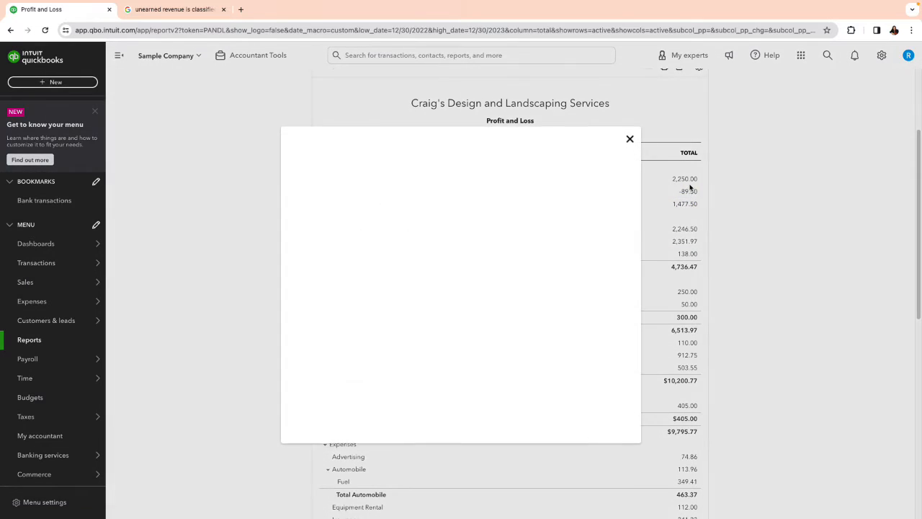
pyautogui.click(630, 140)
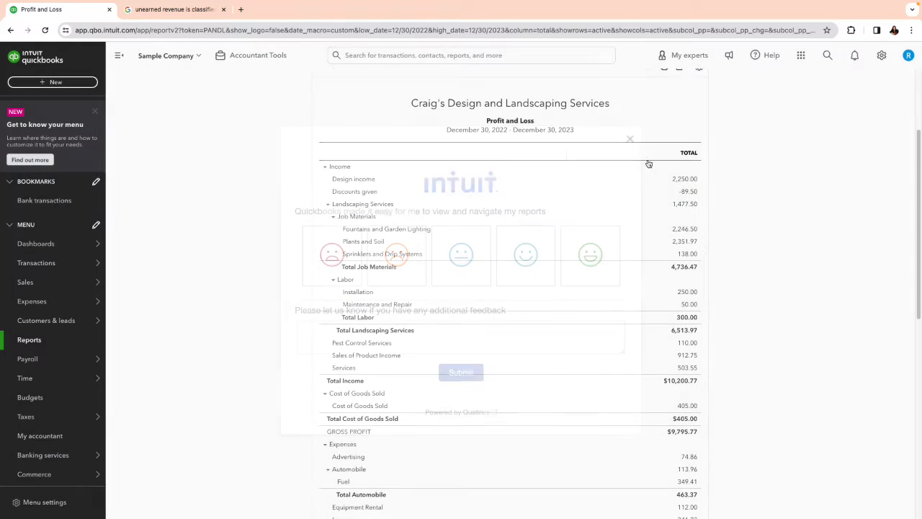
pyautogui.click(685, 180)
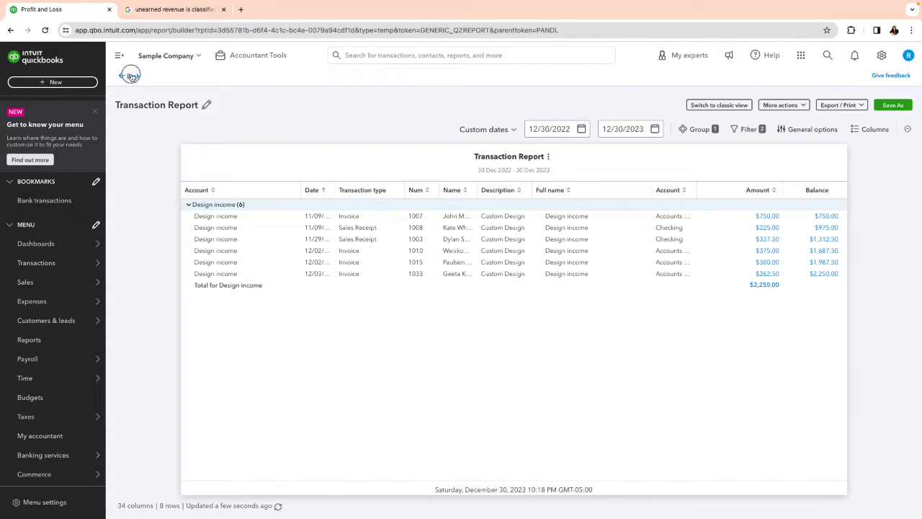
pyautogui.click(129, 76)
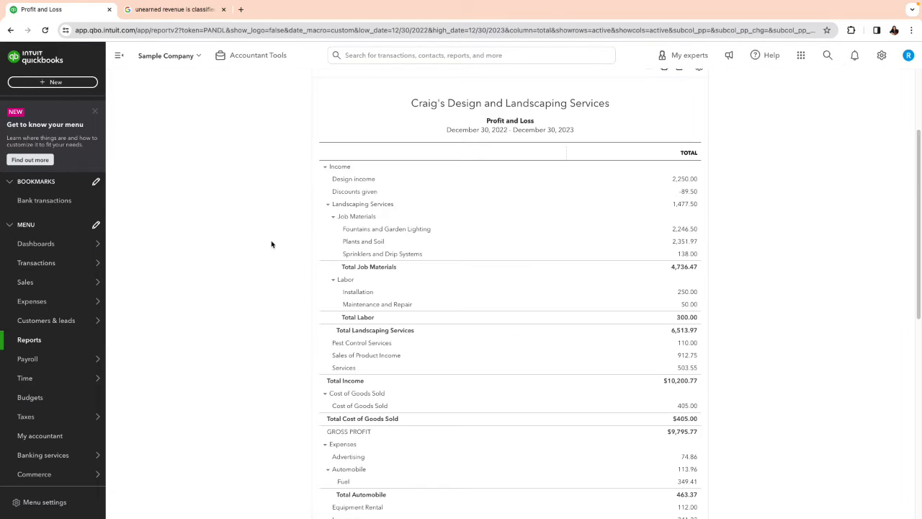
# Step: Create a new journal entry with a 200 debit to Deferred Revenue on the first line
pyautogui.click(44, 84)
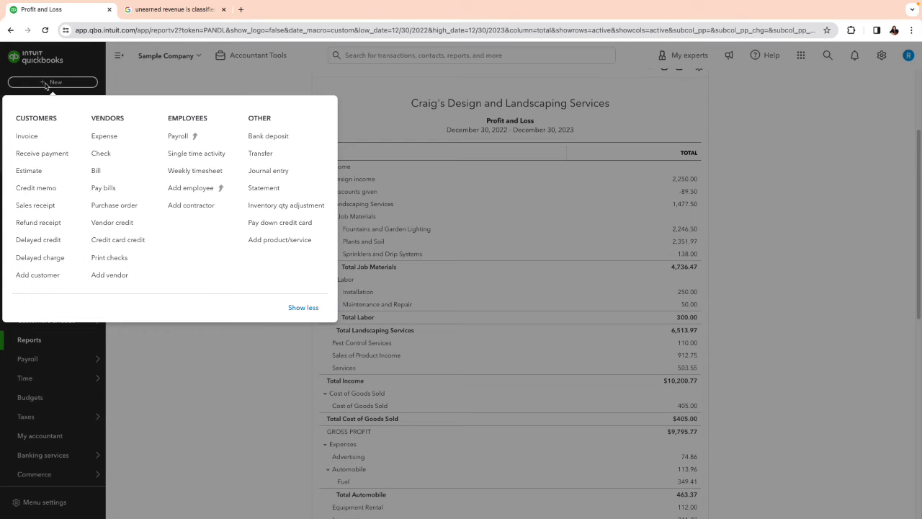
pyautogui.click(264, 171)
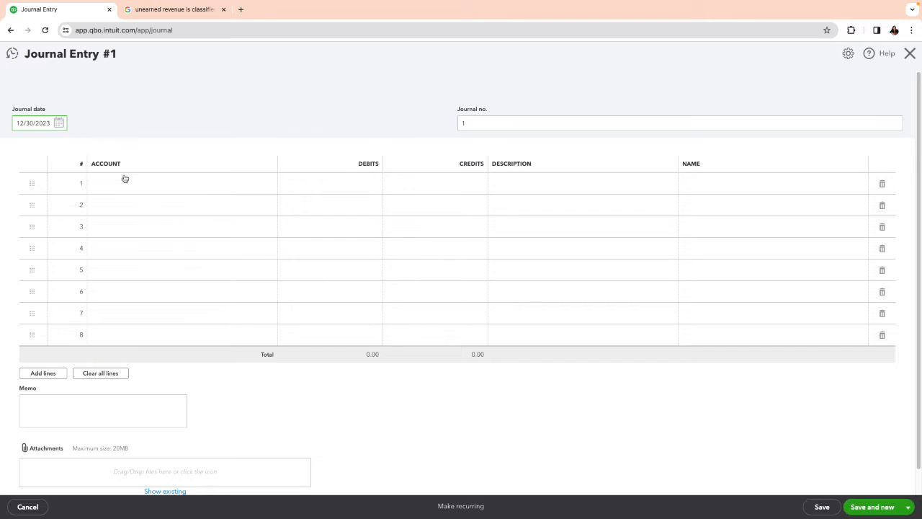
pyautogui.click(169, 185)
pyautogui.click(169, 185)
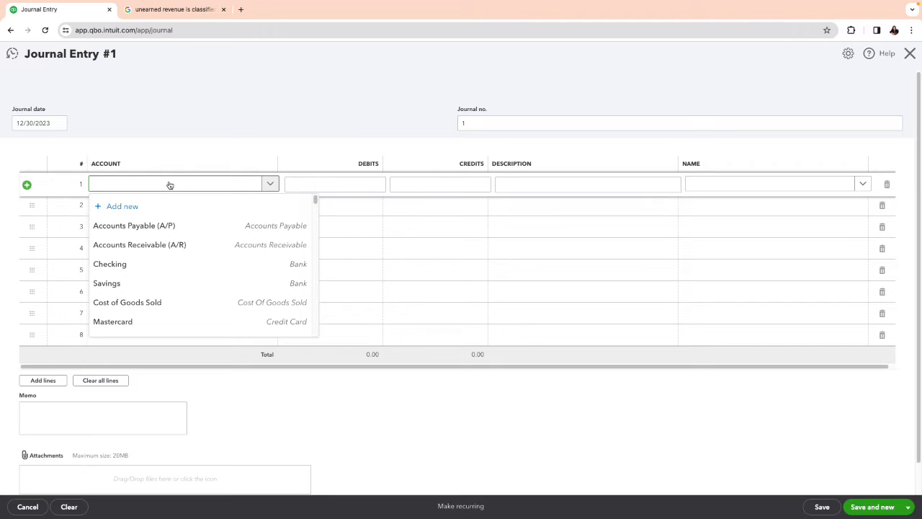
pyautogui.write('epo')
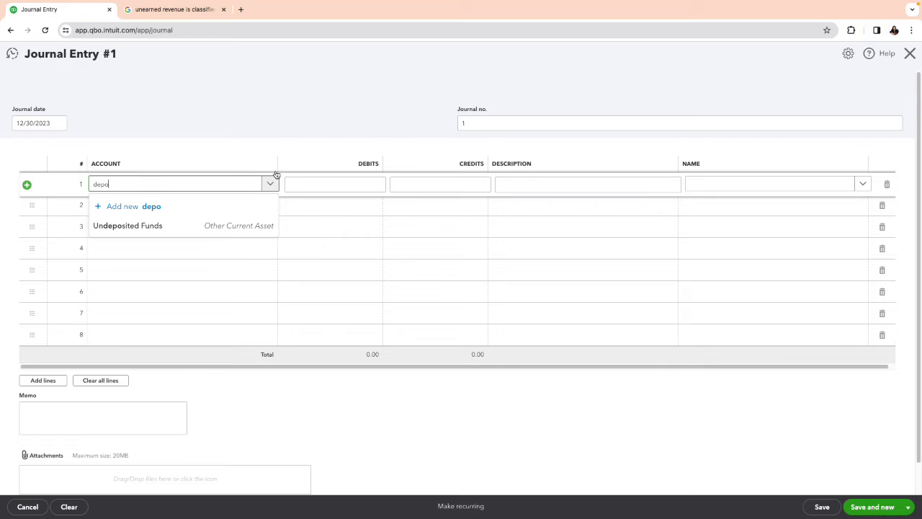
pyautogui.press('BackSpace')
pyautogui.press('BackSpace')
pyautogui.press('BackSpace')
pyautogui.write('de')
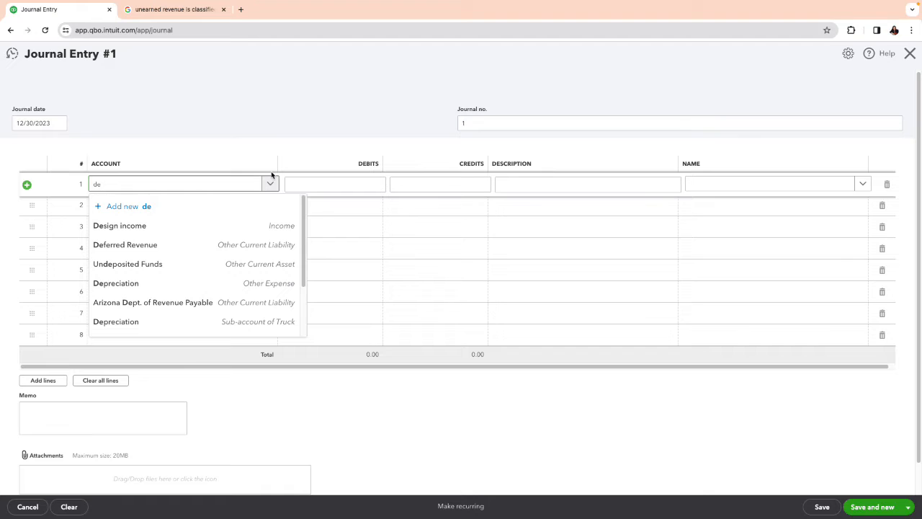
pyautogui.click(182, 249)
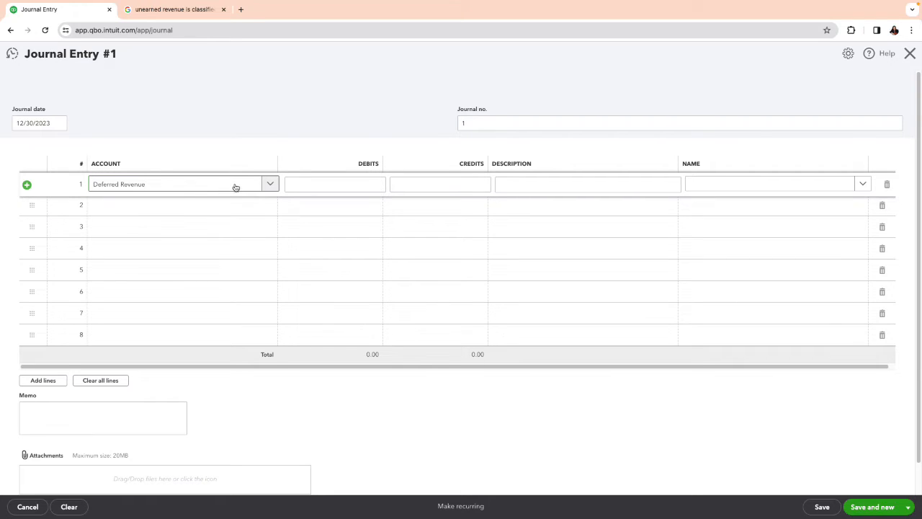
pyautogui.click(355, 184)
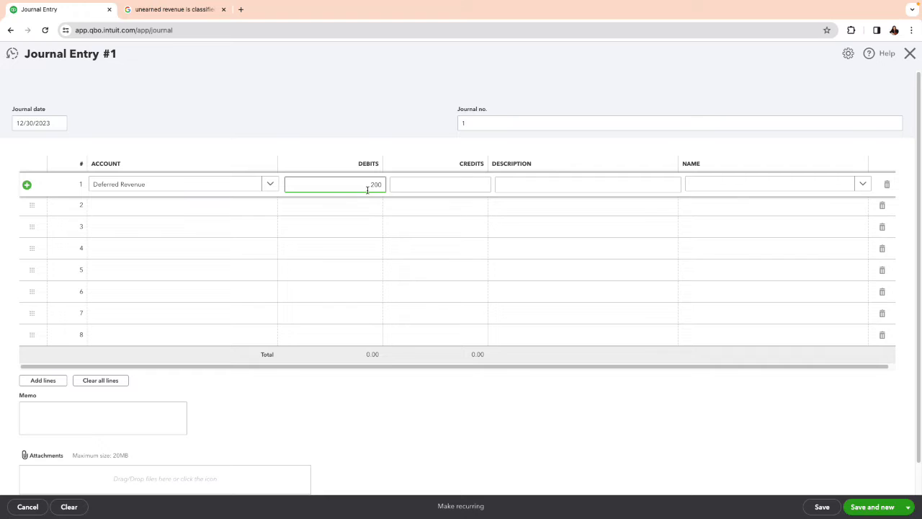
# Step: Credit 200.00 to Design income on the journal entry's second line, then save and close the entry
pyautogui.click(193, 209)
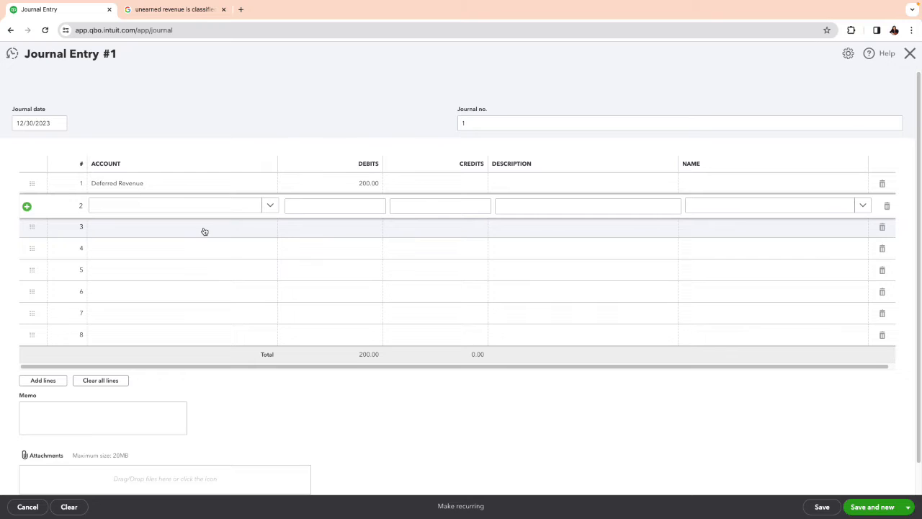
pyautogui.click(227, 207)
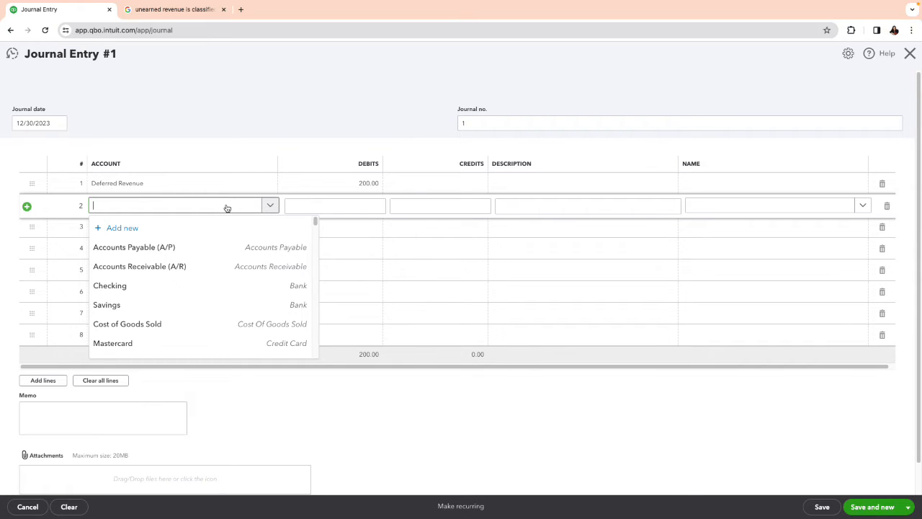
pyautogui.scroll(-2, 247, 270)
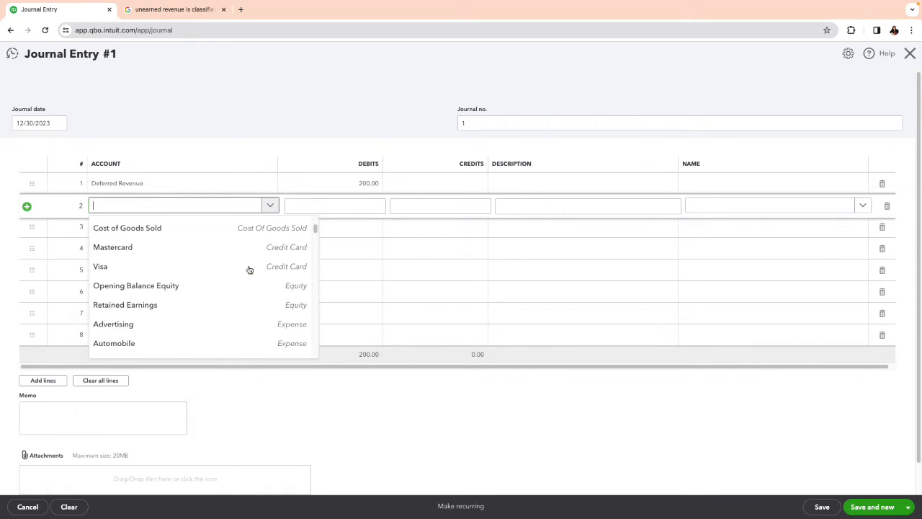
pyautogui.scroll(-8, 250, 269)
pyautogui.scroll(-10, 248, 266)
pyautogui.scroll(2, 249, 264)
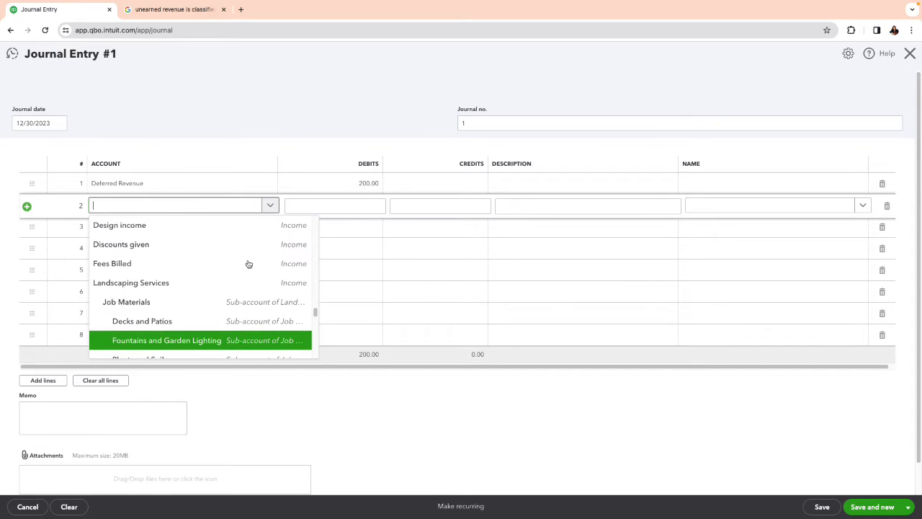
pyautogui.scroll(1, 248, 263)
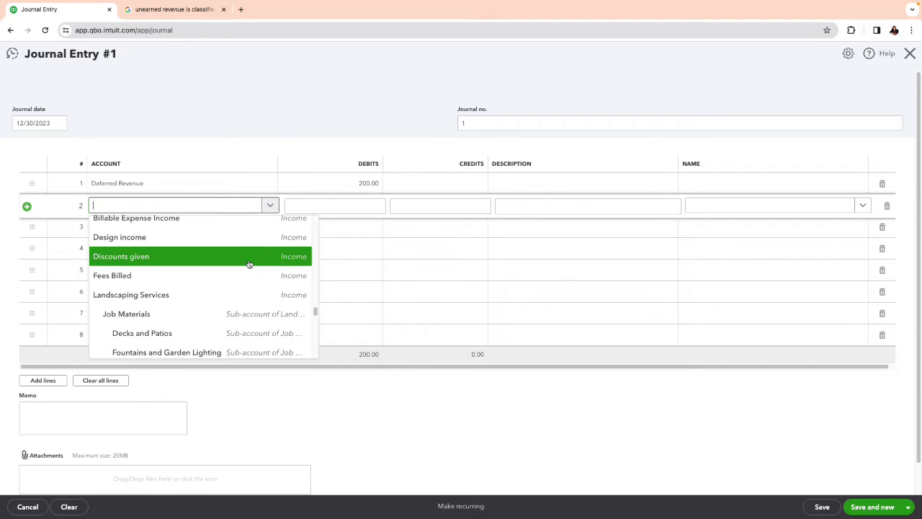
pyautogui.click(264, 239)
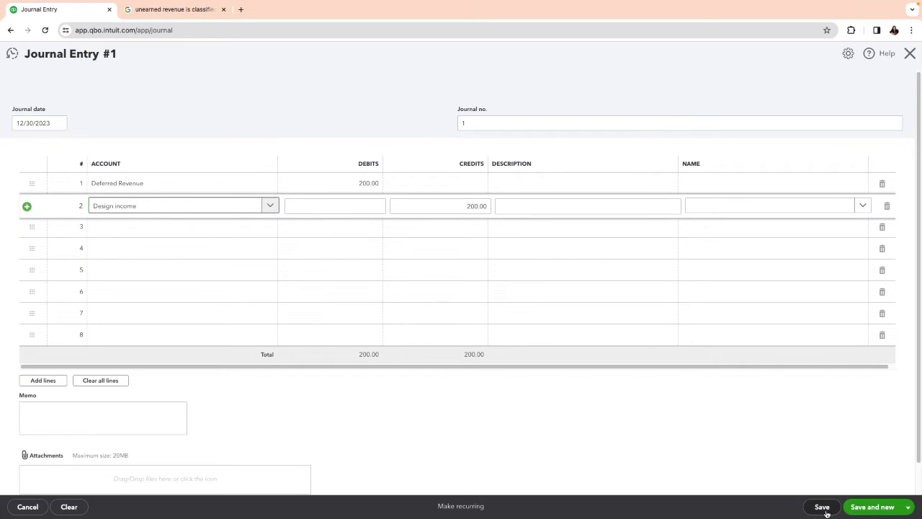
pyautogui.click(907, 507)
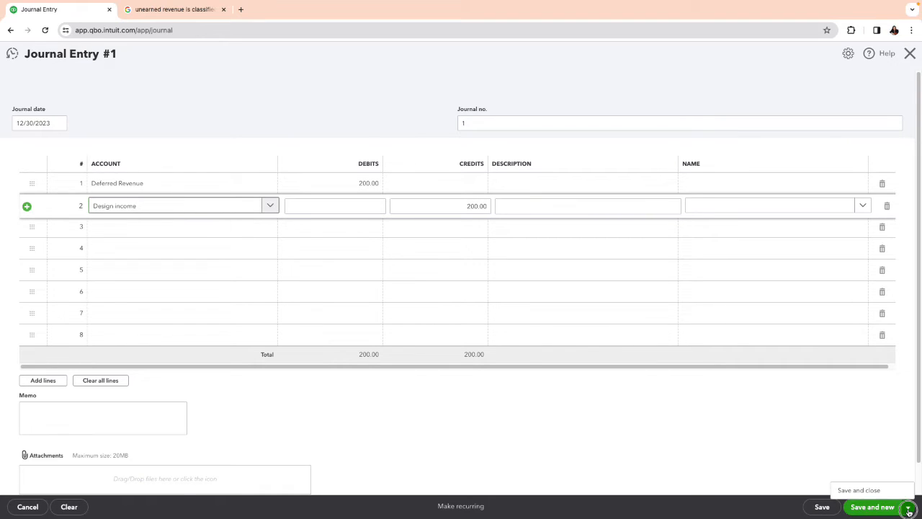
pyautogui.click(878, 493)
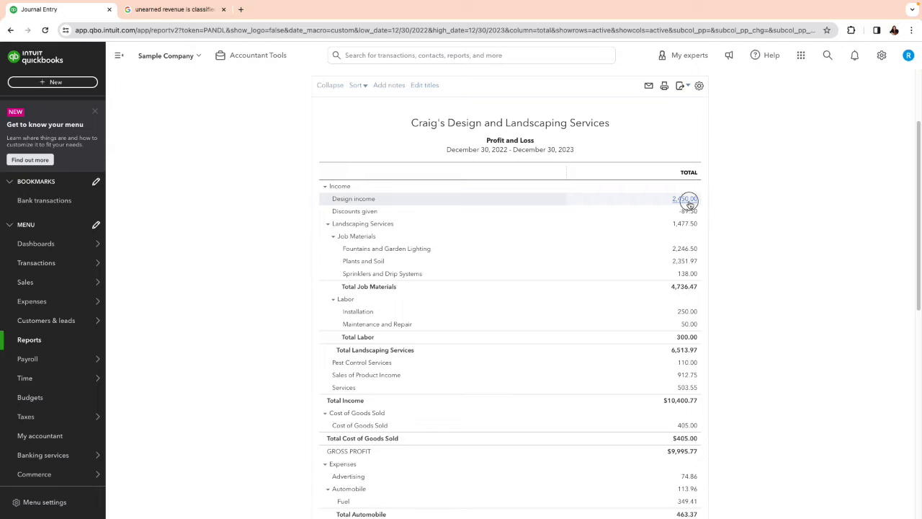
# Step: Open the $200.00 journal entry from the Design income transactions and assign Amy's Bird Sanctuary as the name on the Design income line
pyautogui.click(687, 201)
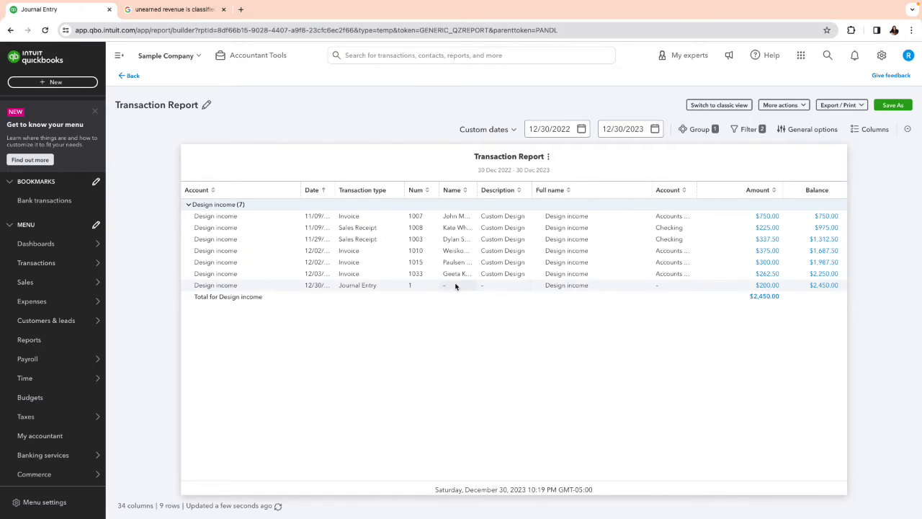
pyautogui.click(761, 286)
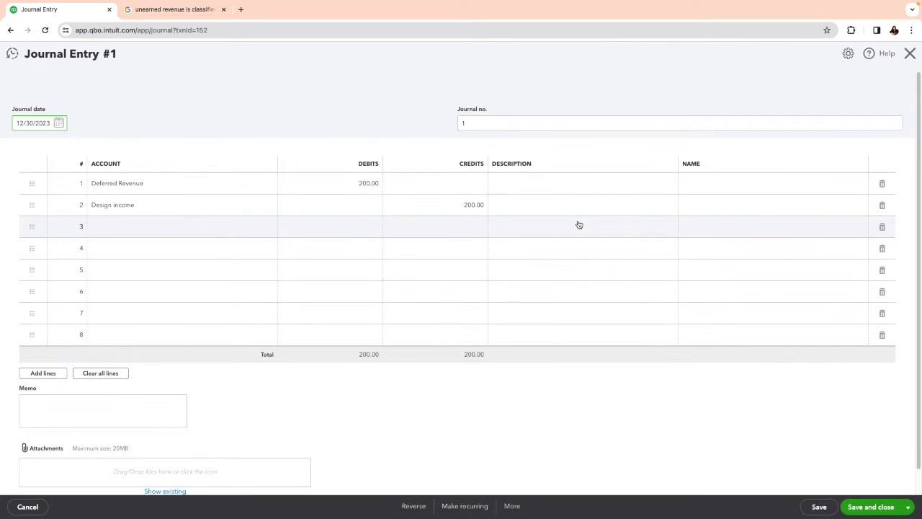
pyautogui.click(562, 212)
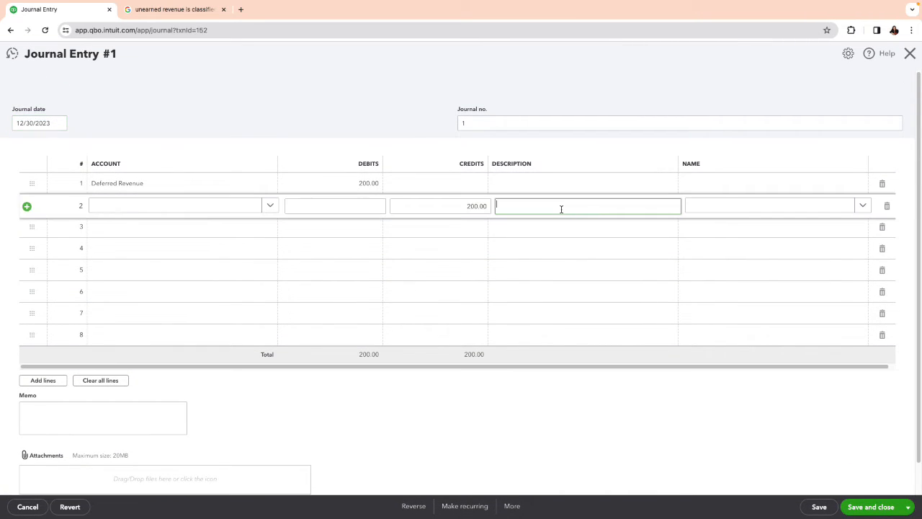
pyautogui.write('am')
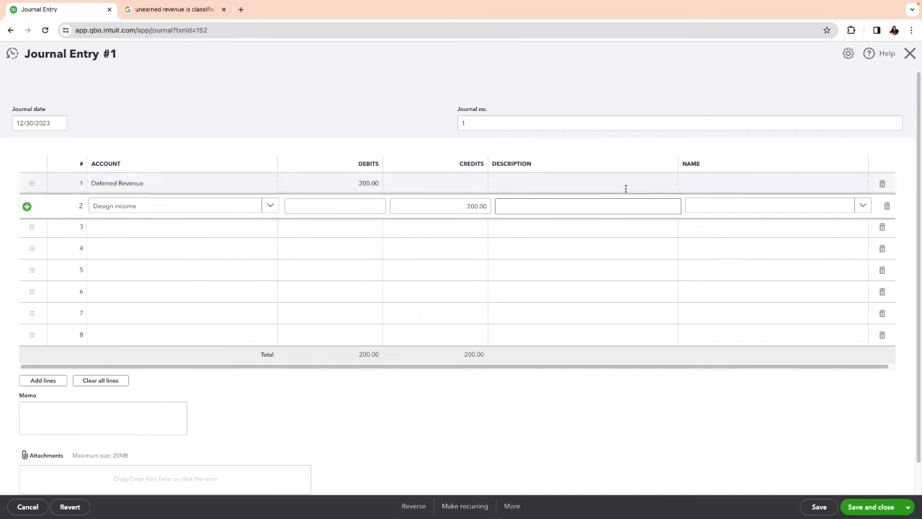
pyautogui.click(714, 209)
pyautogui.write('amy')
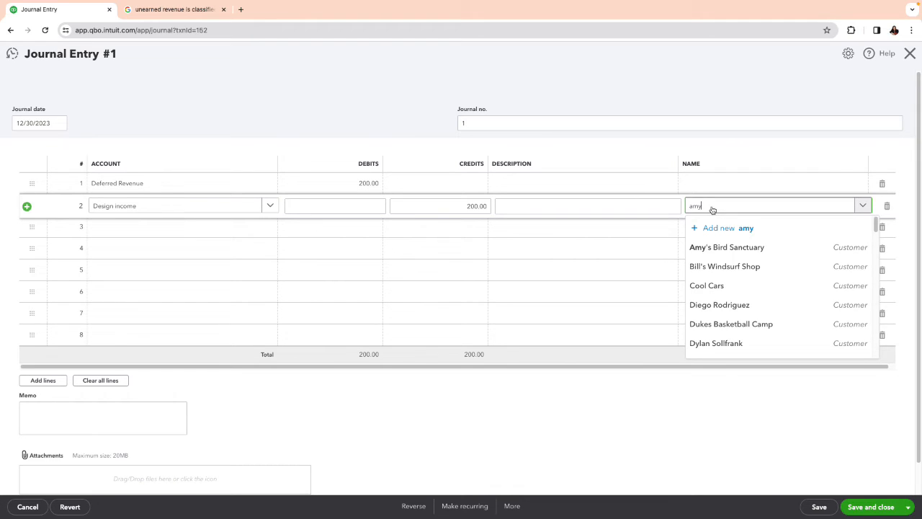
pyautogui.click(742, 247)
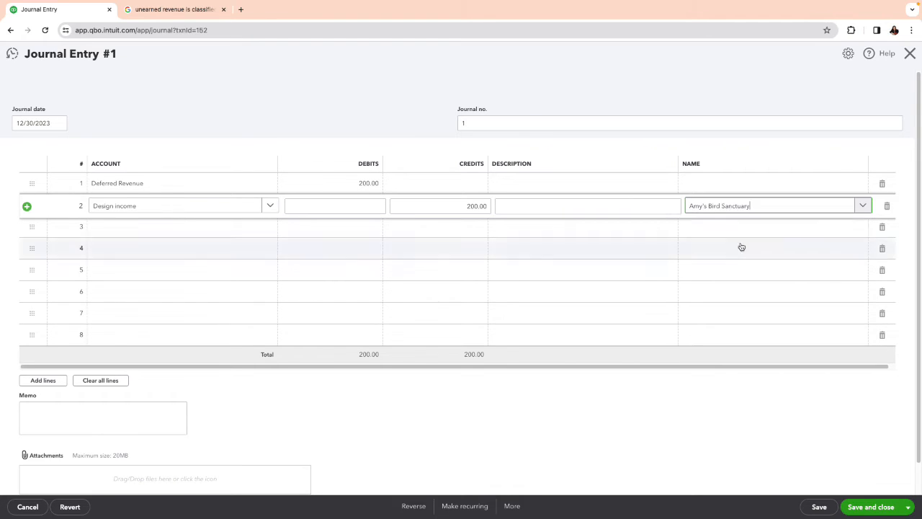
# Step: Assign Amy's Bird Sanctuary as the name on the Deferred Revenue line and save and close the journal entry
pyautogui.click(717, 185)
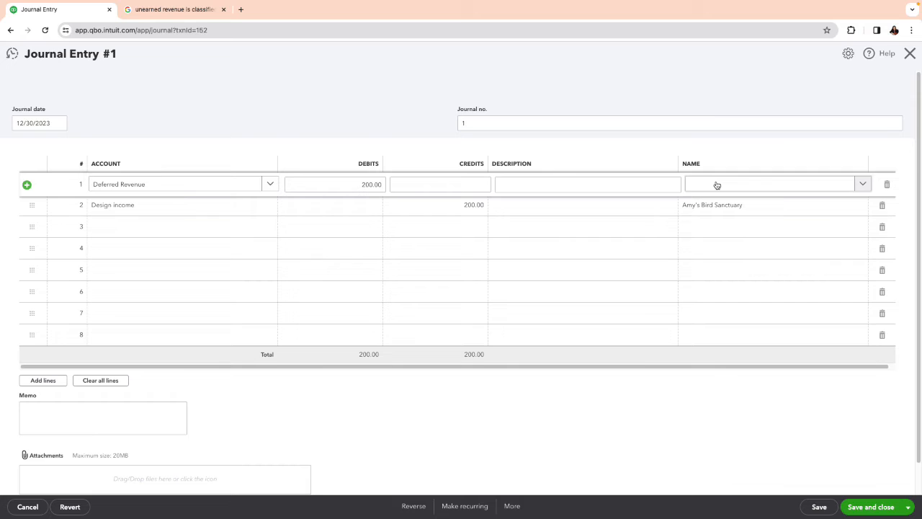
pyautogui.click(715, 182)
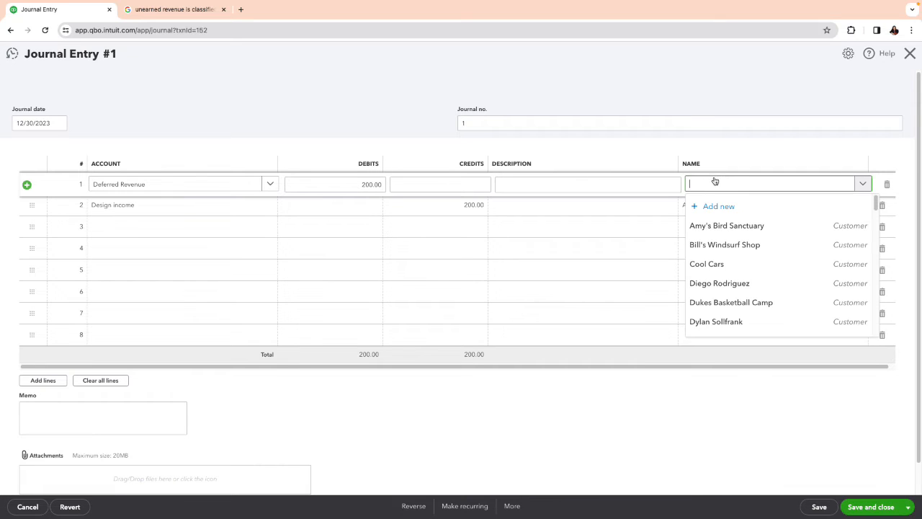
pyautogui.write('amy')
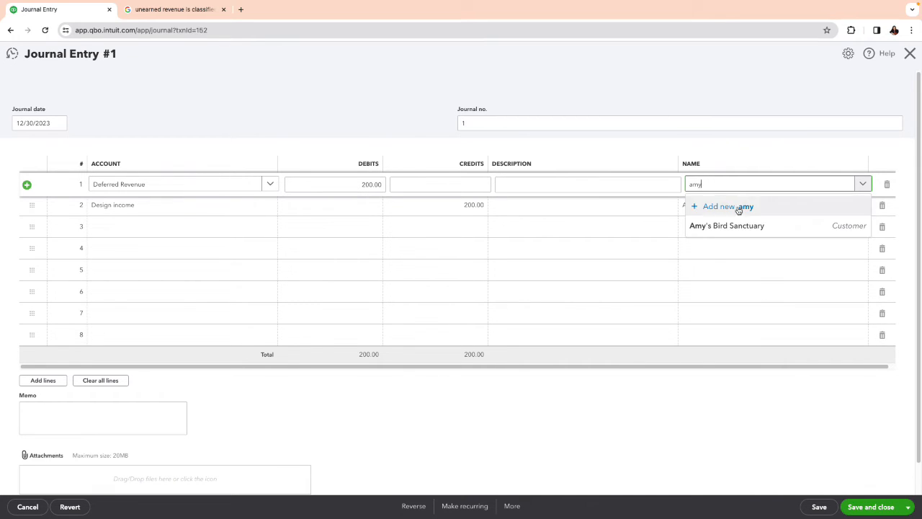
pyautogui.click(747, 228)
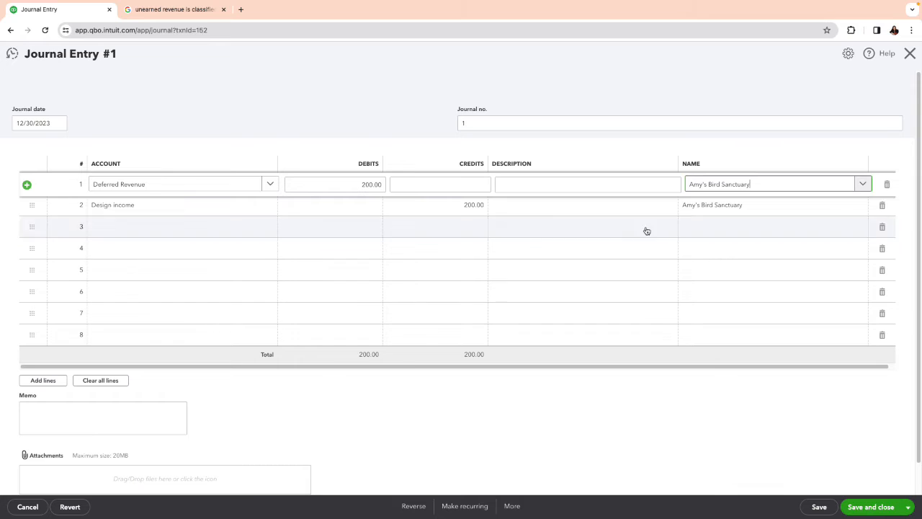
pyautogui.click(875, 510)
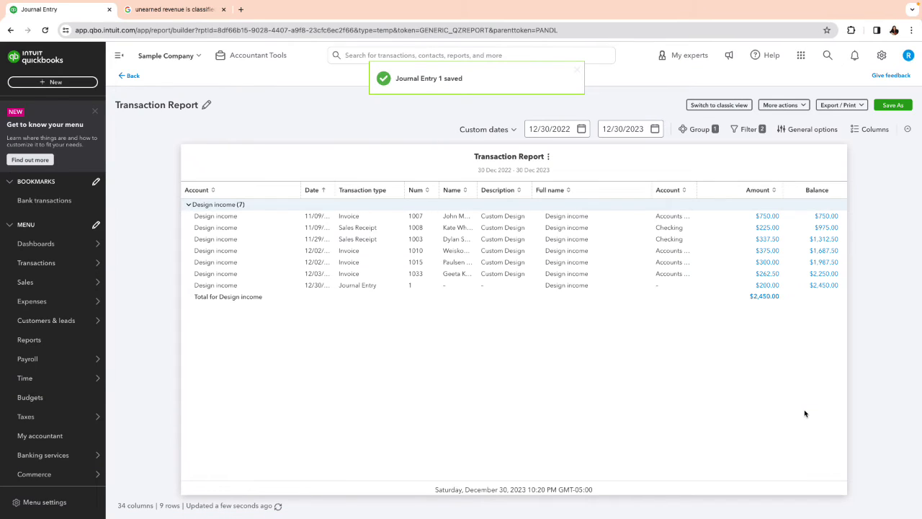
# Step: Recheck the $200.00 journal entry through the Profit and Loss report's Design income transactions, then return to the report
pyautogui.click(134, 78)
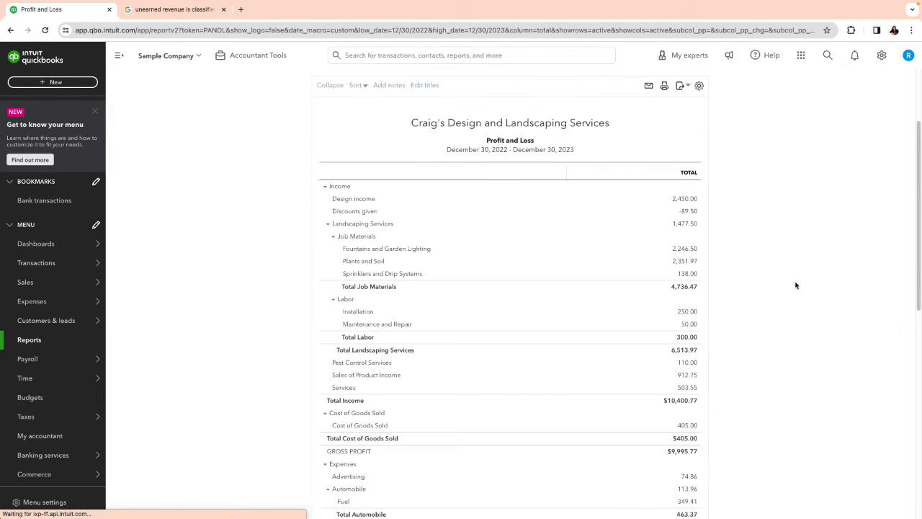
pyautogui.click(691, 199)
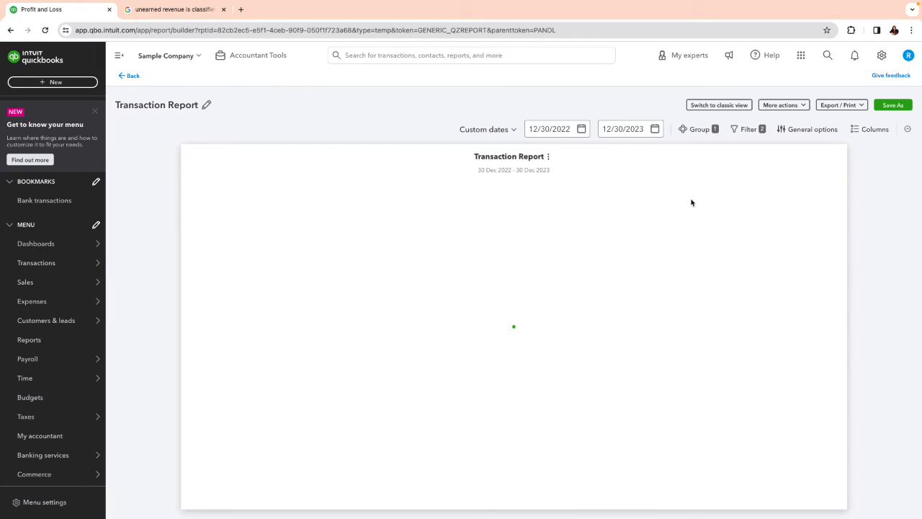
pyautogui.click(775, 285)
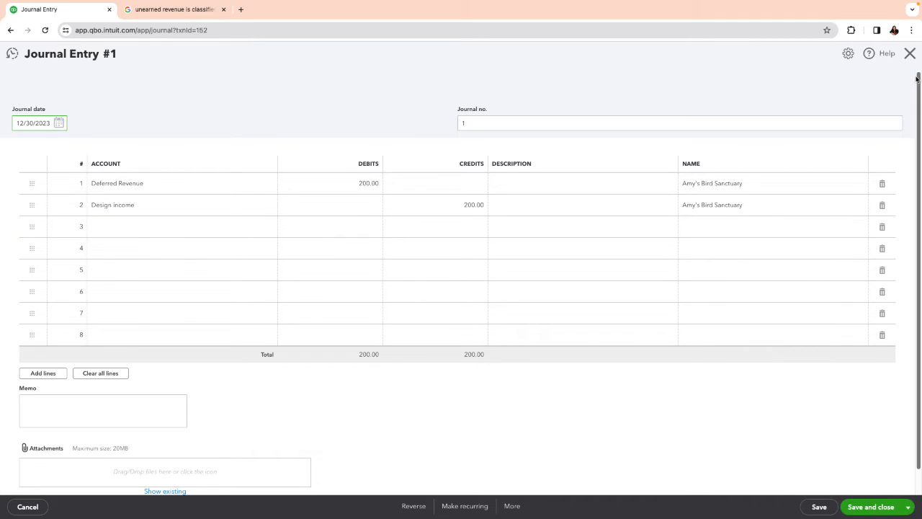
pyautogui.click(910, 54)
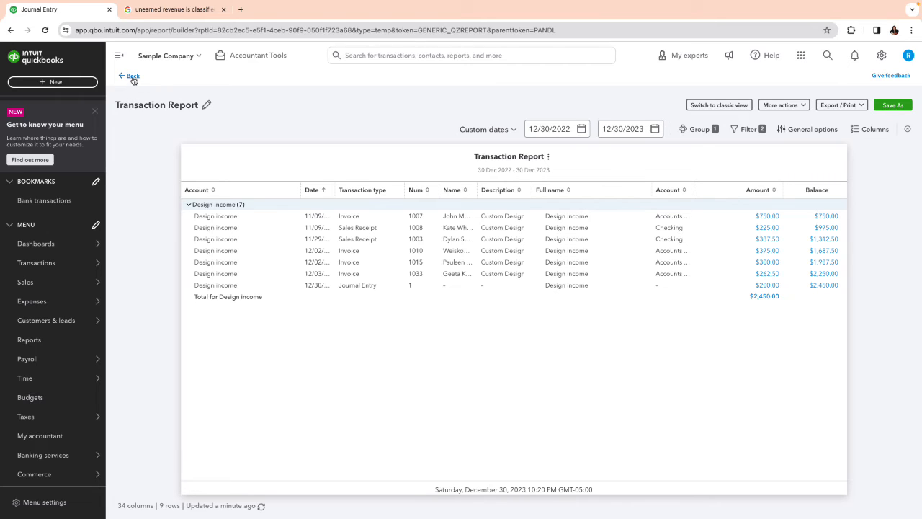
pyautogui.click(134, 78)
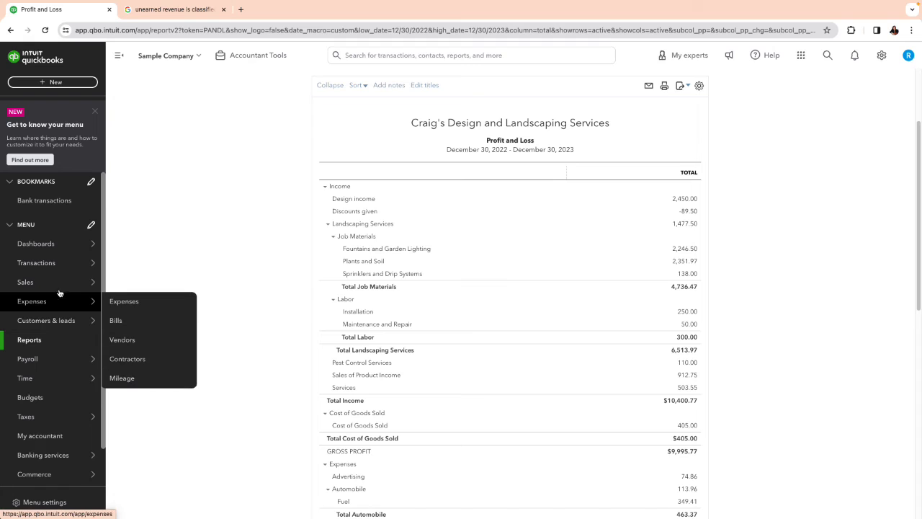
# Step: Filter the chart of accounts by "def" and review the Deferred Revenue register, dismissing the register introduction, before returning to the chart of accounts
pyautogui.moveTo(62, 265)
pyautogui.click(125, 361)
pyautogui.click(243, 214)
pyautogui.write('de')
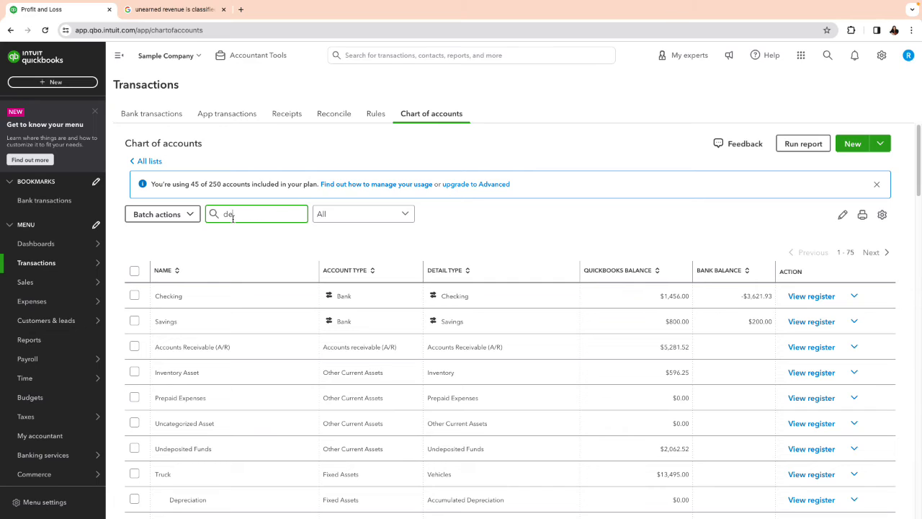
pyautogui.write('f')
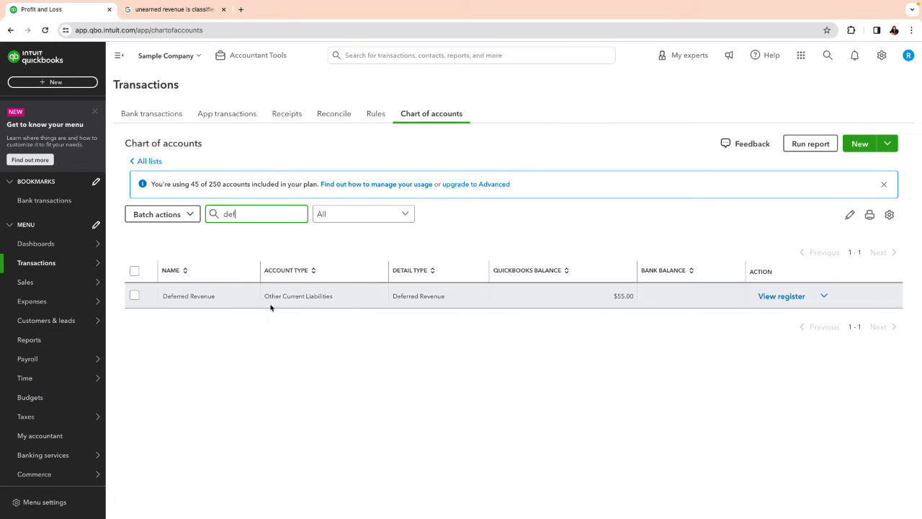
pyautogui.click(782, 296)
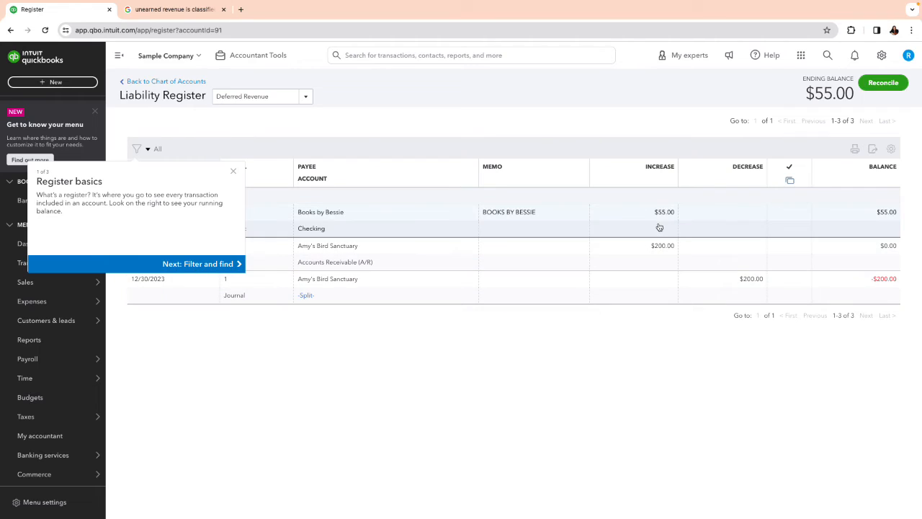
pyautogui.click(232, 172)
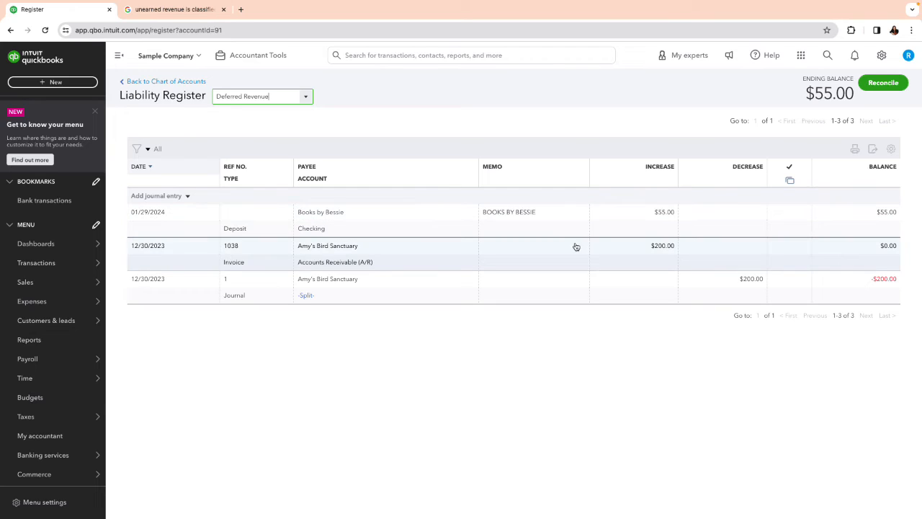
pyautogui.click(161, 82)
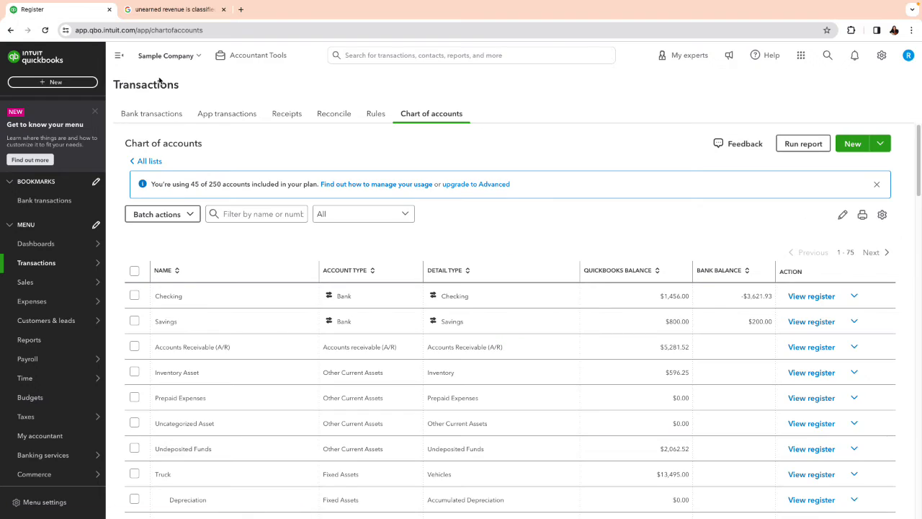